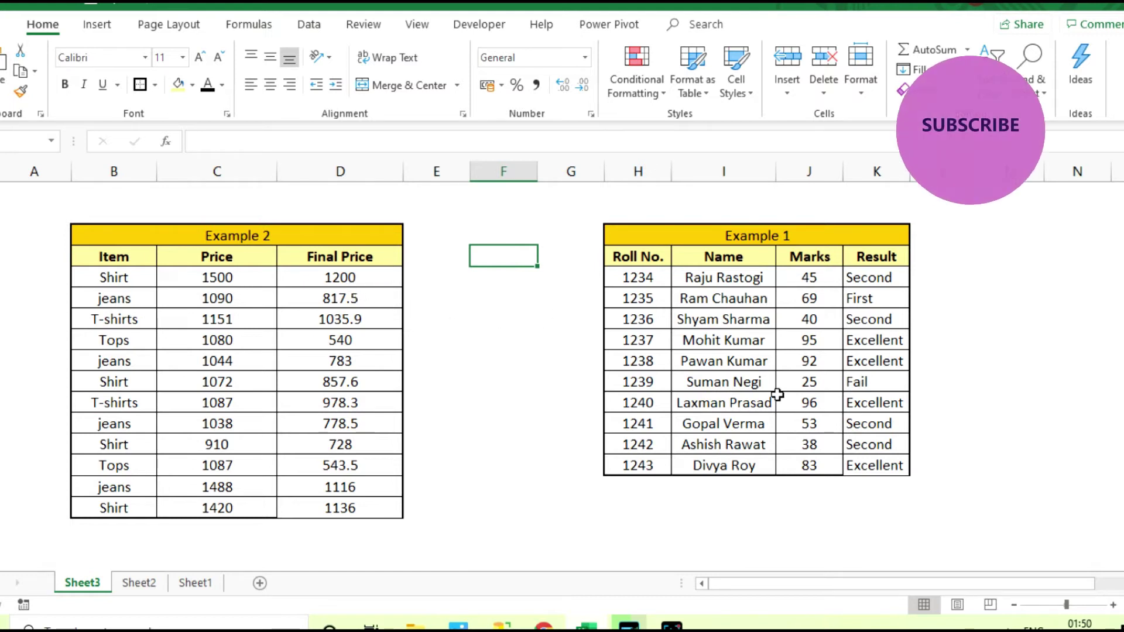
Clear all ten values under the Result heading of the Example 1 table
click(880, 287)
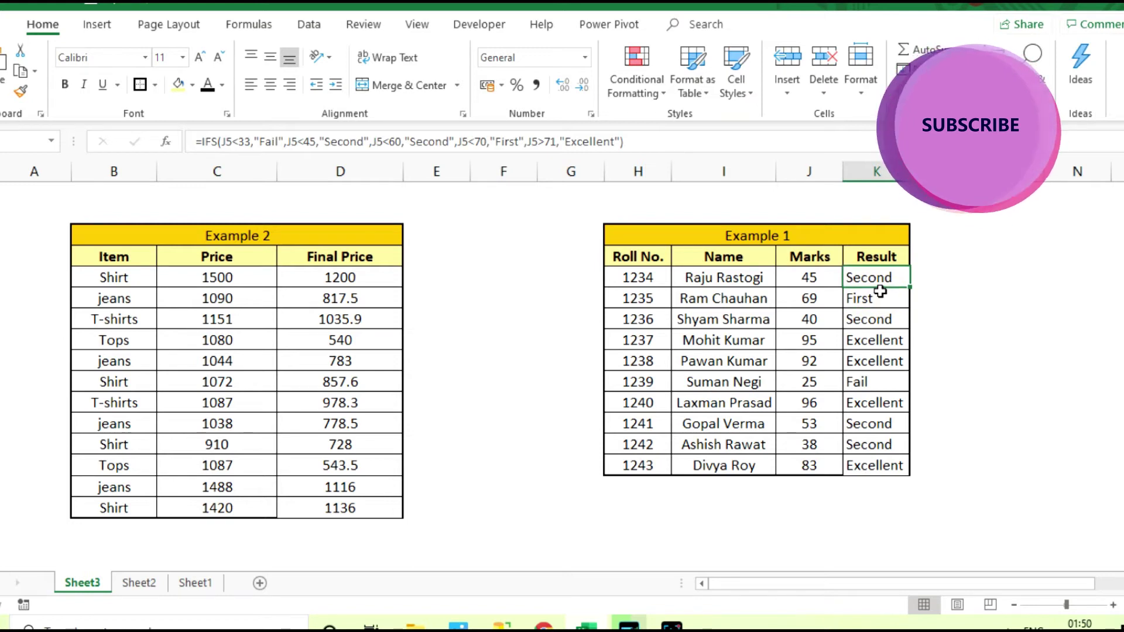
key(Up)
key(Down)
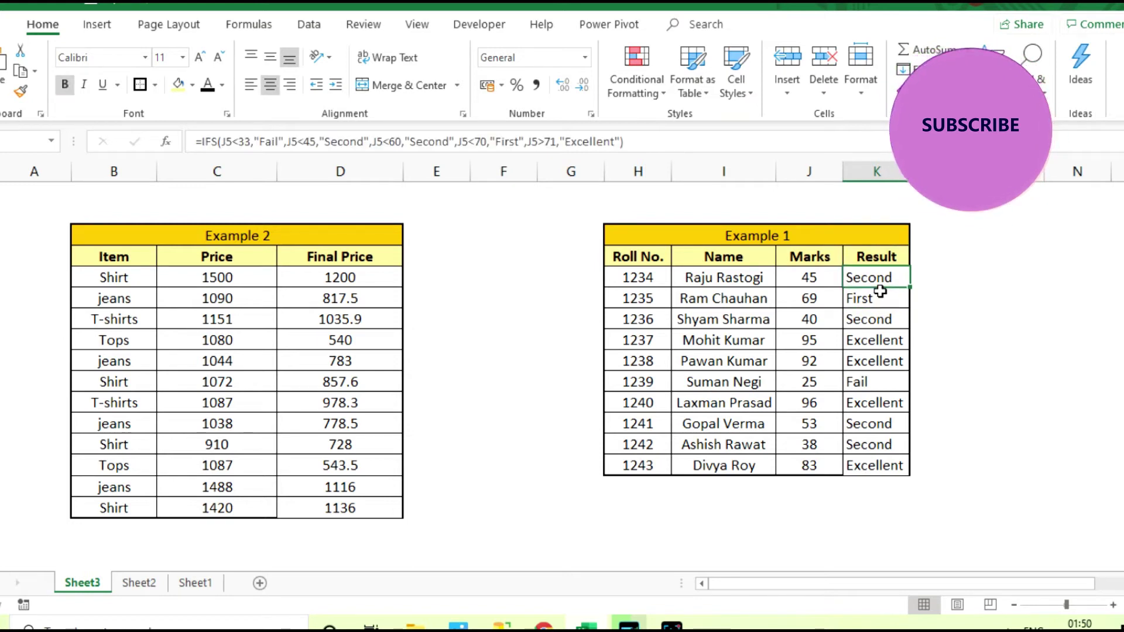
key(ctrl+shift+Down)
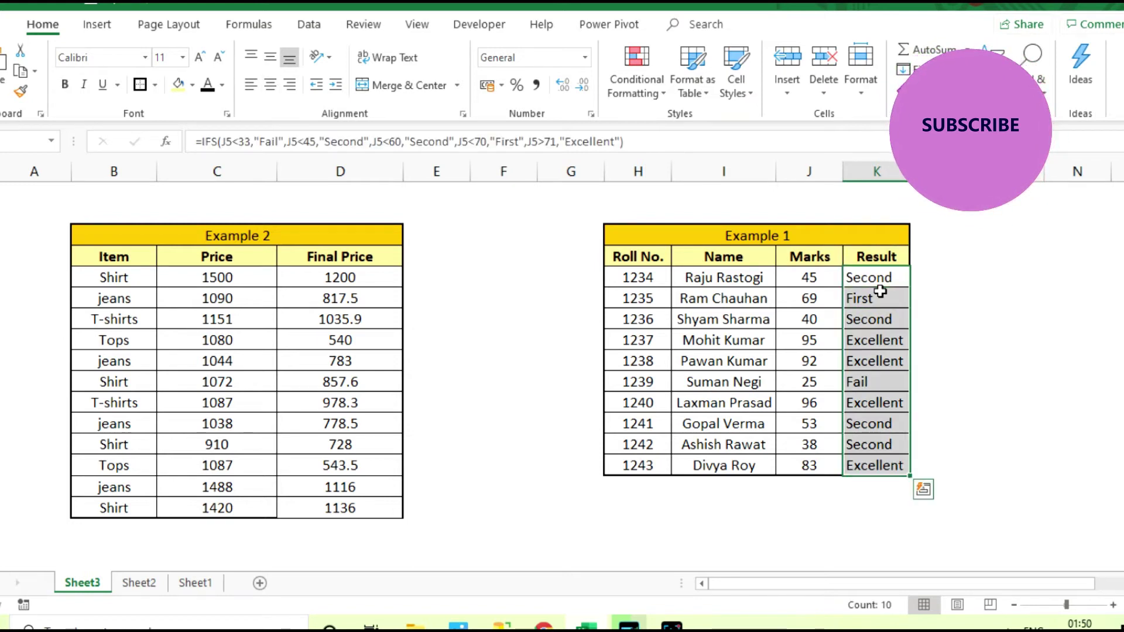
key(Delete)
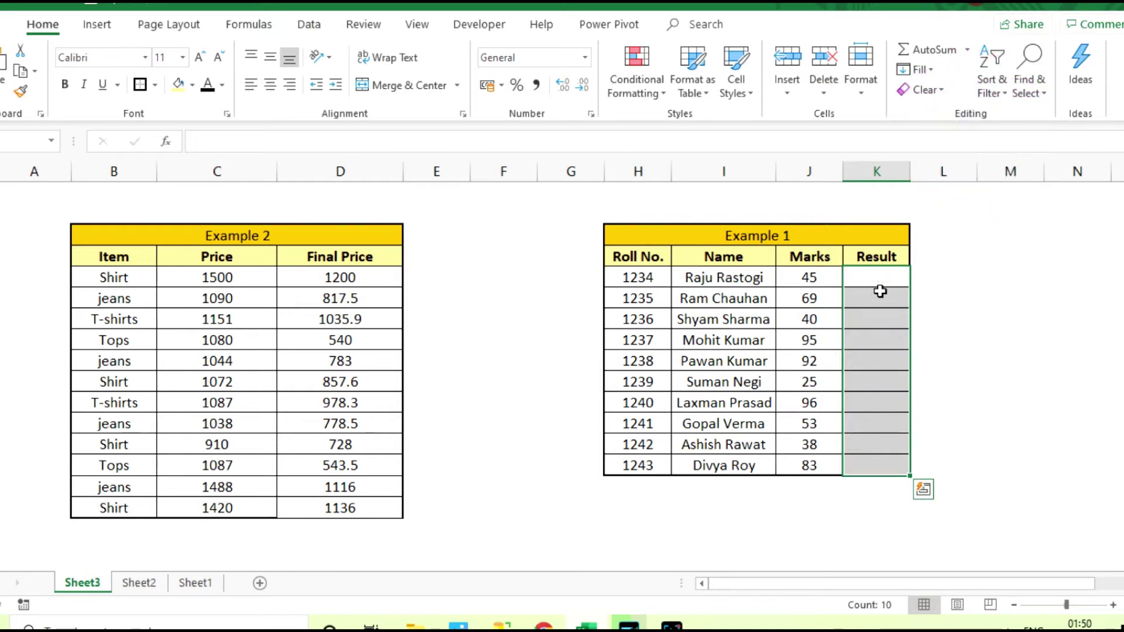
Start an IFS formula in the first Result cell, K5, with the condition J5<33 returning "Fail"
click(880, 290)
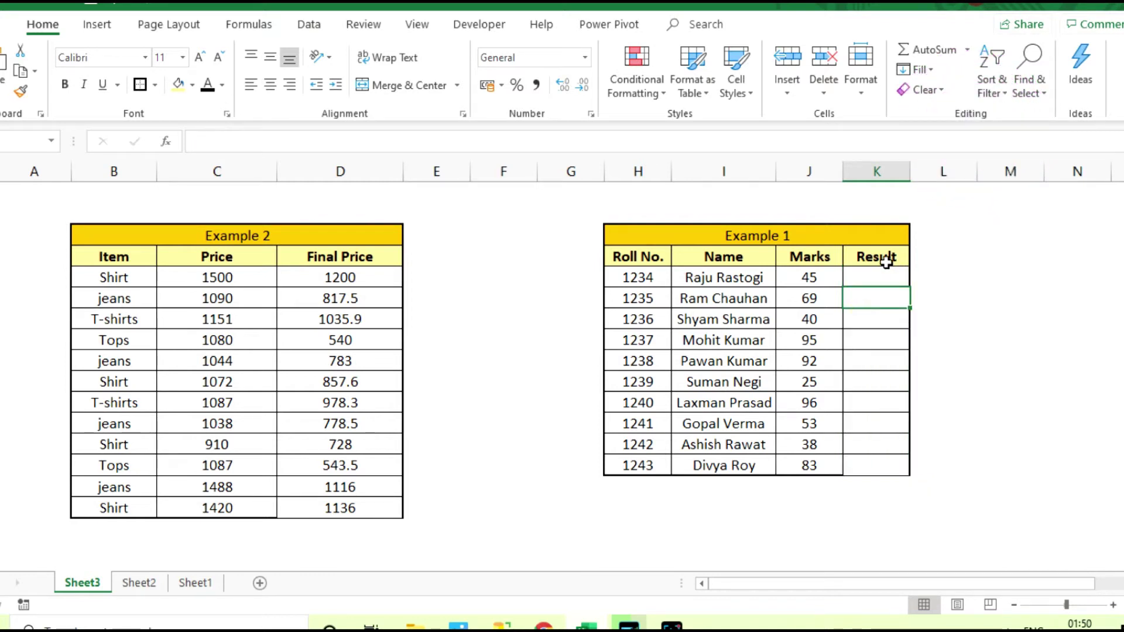
click(877, 278)
text(=ifs)
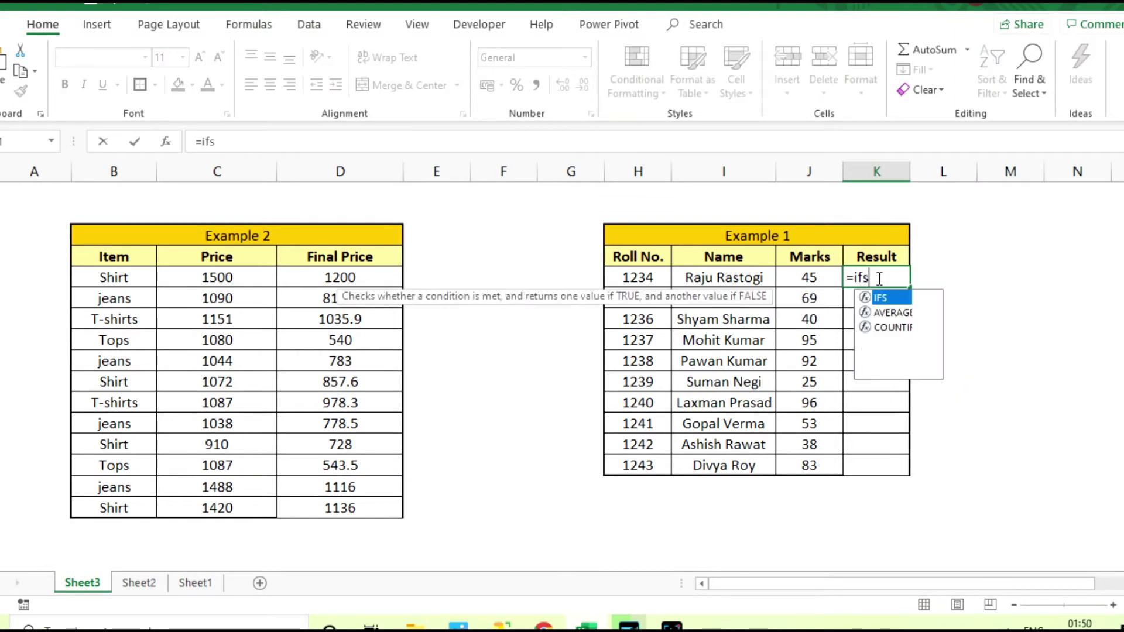
key(Tab)
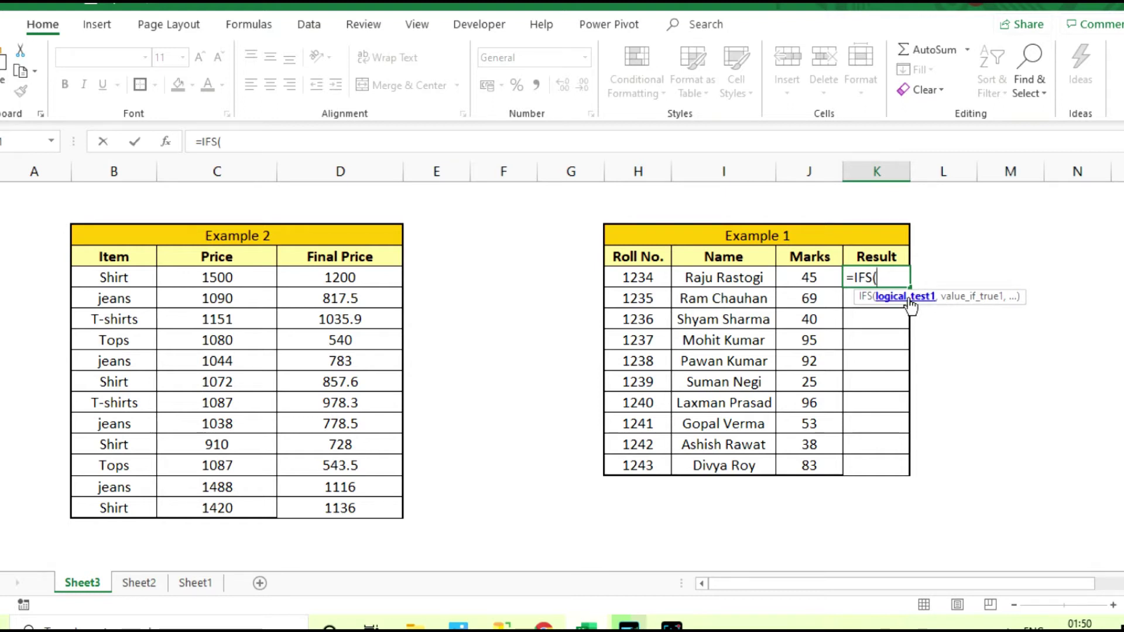
click(808, 277)
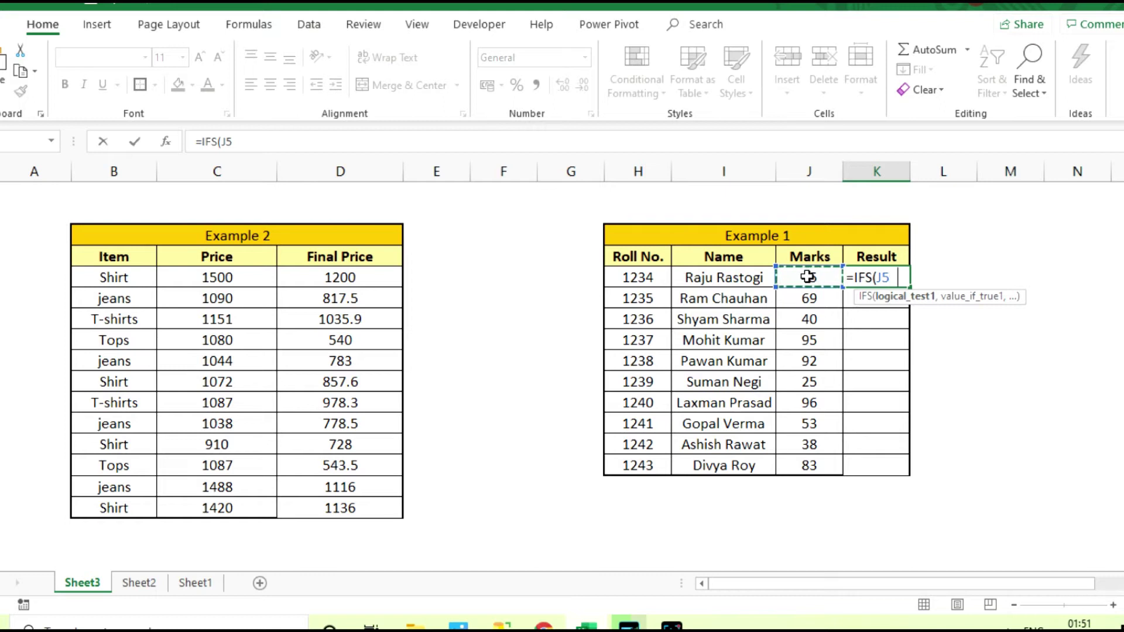
text(33)
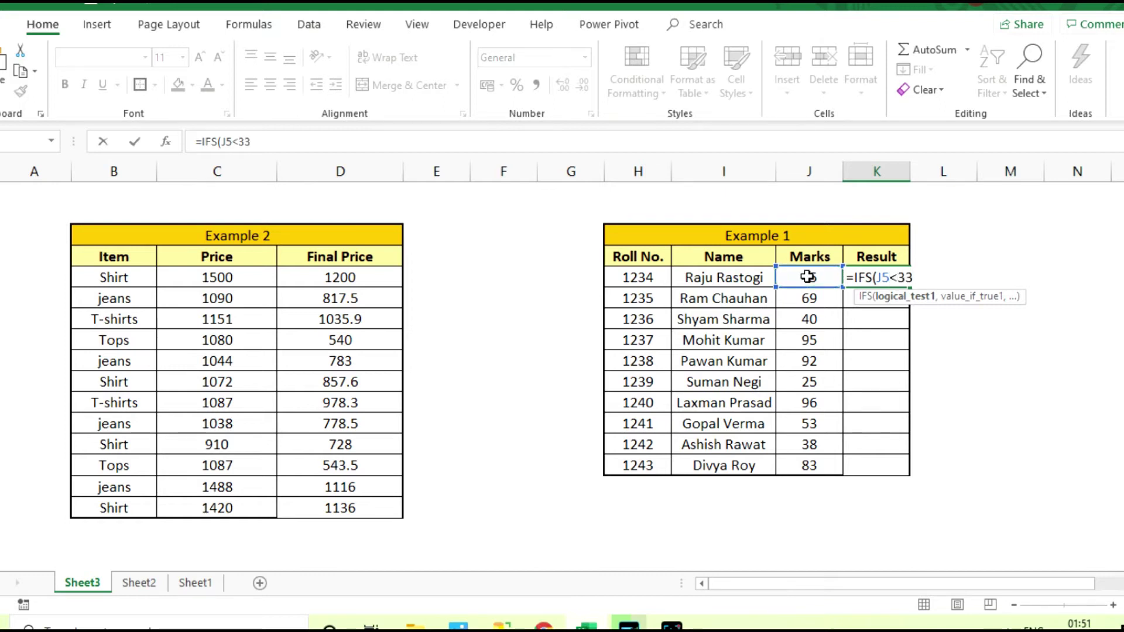
text(,)
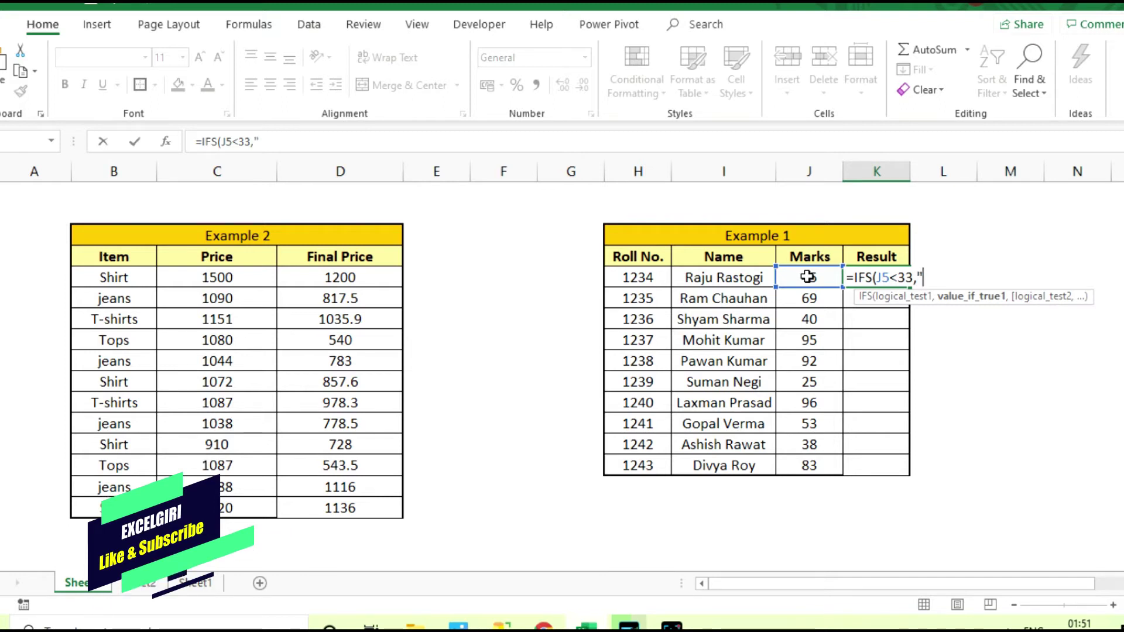
text( Fail",)
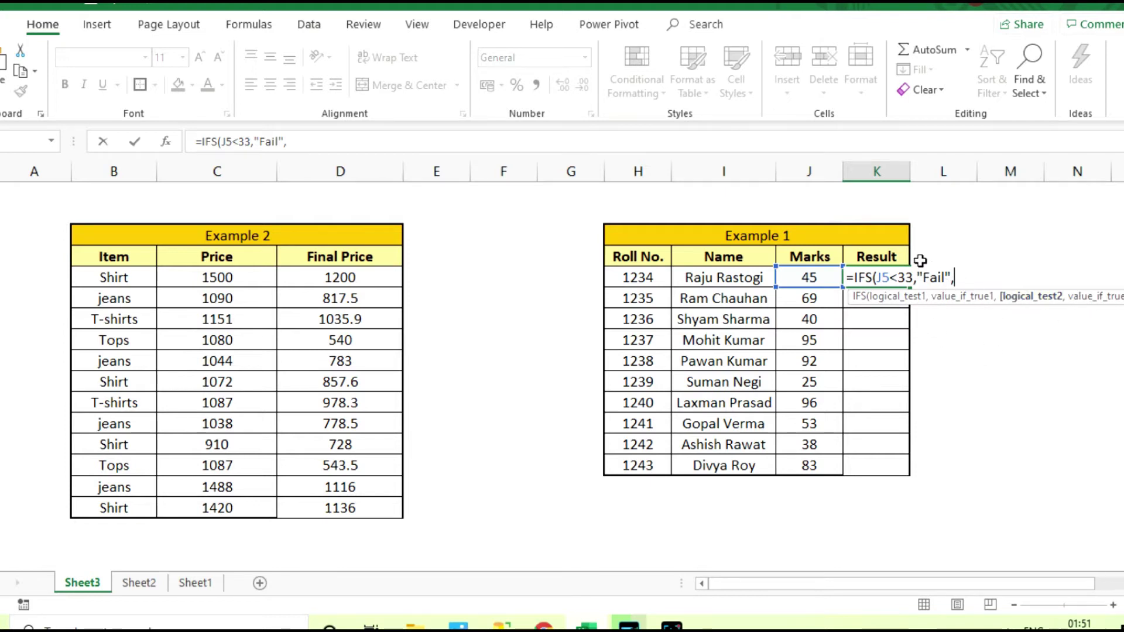
Add a second condition to the IFS formula: J5<45 returning "Pass"
click(803, 279)
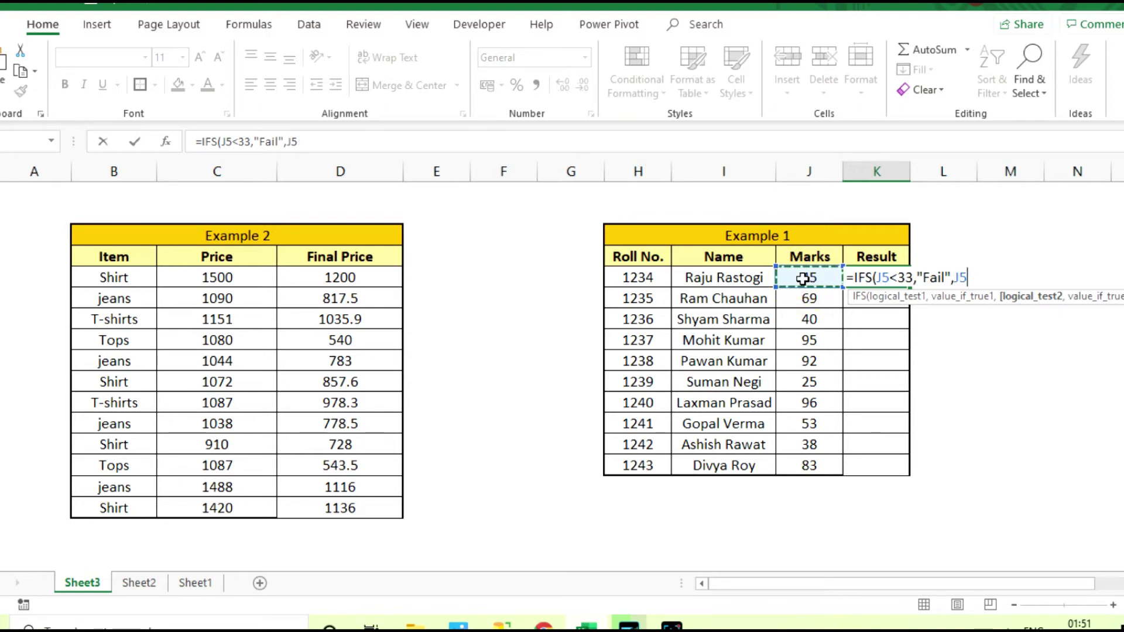
text(<45)
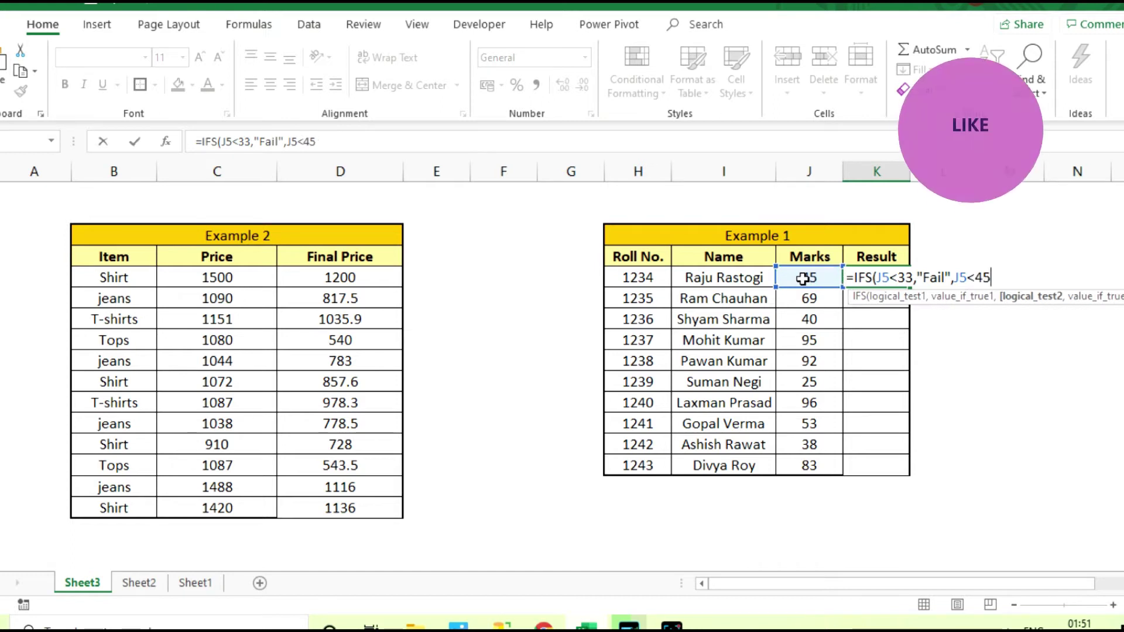
text(, )
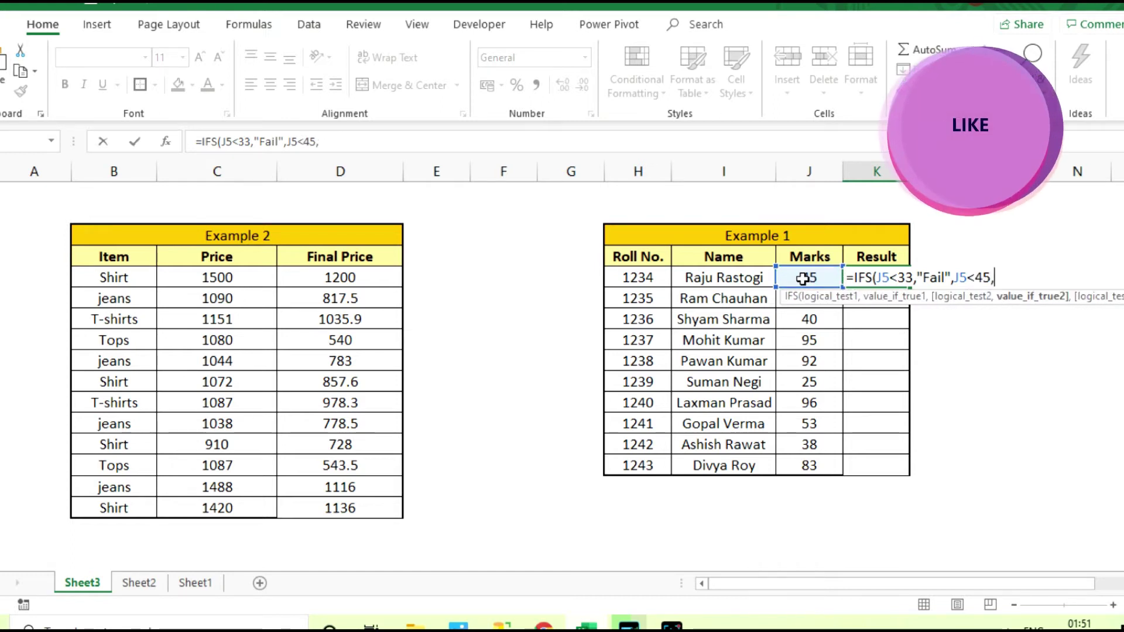
text("O)
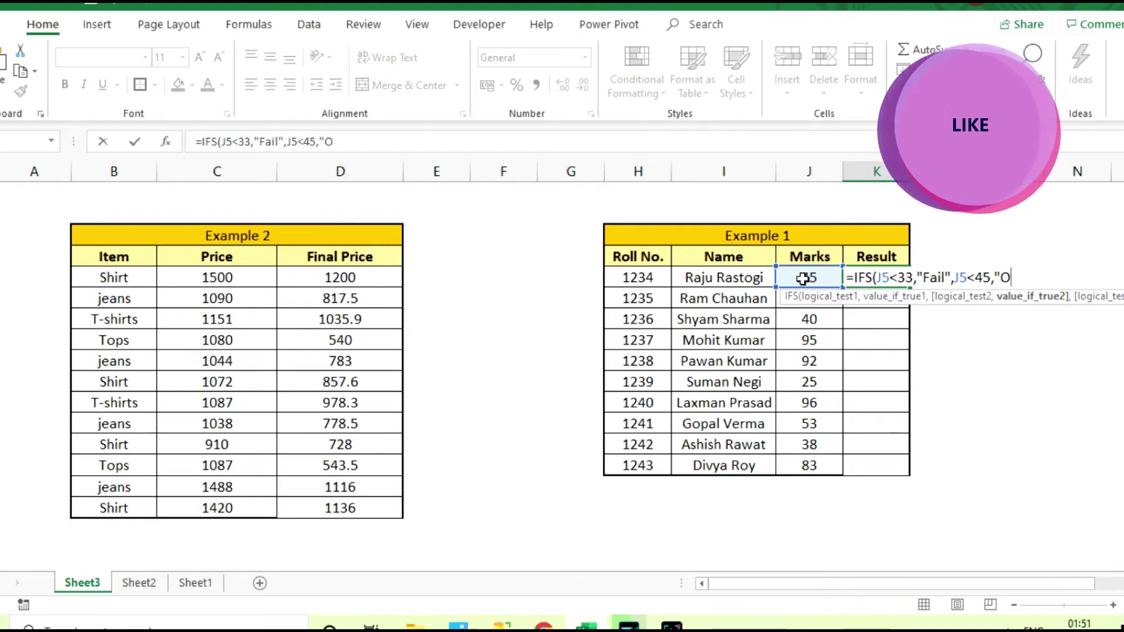
key(BackSpace)
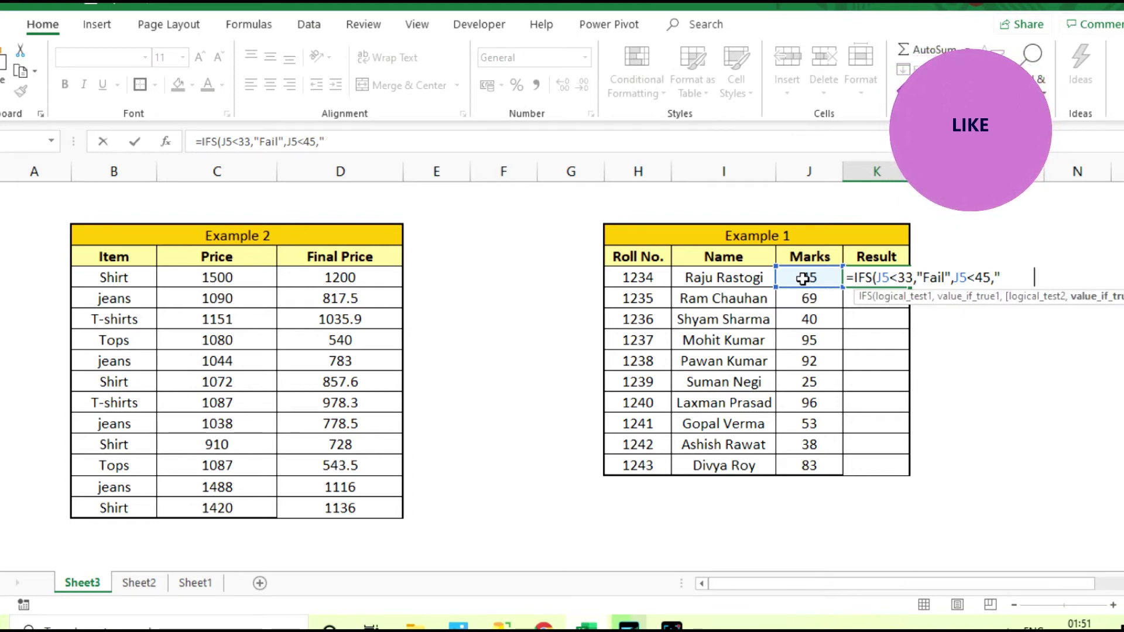
text(Pass")
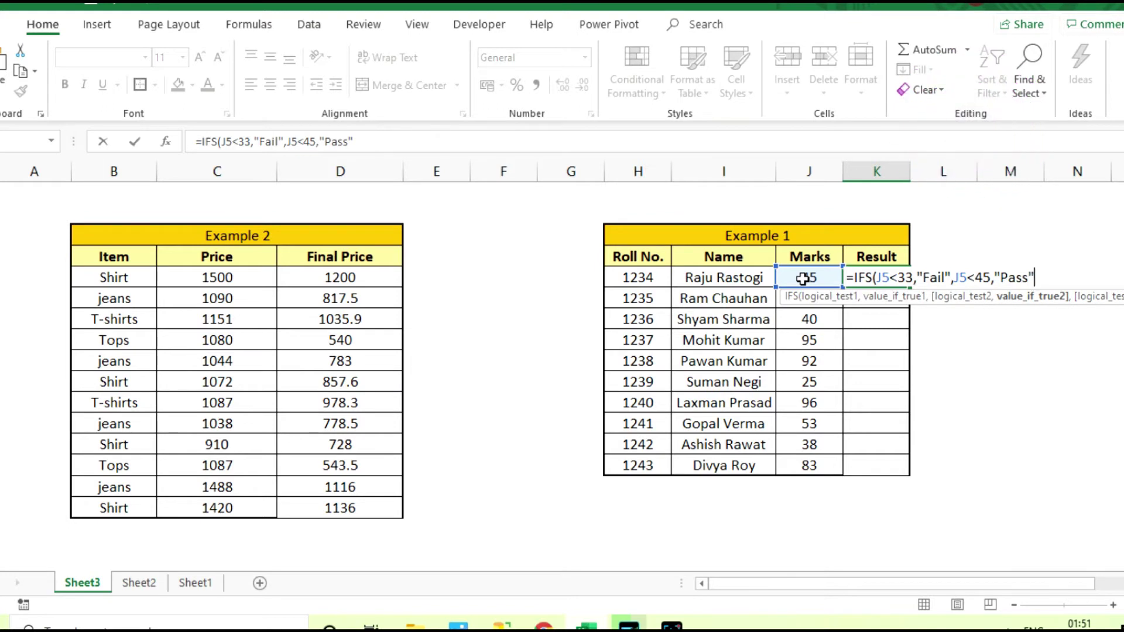
text(,)
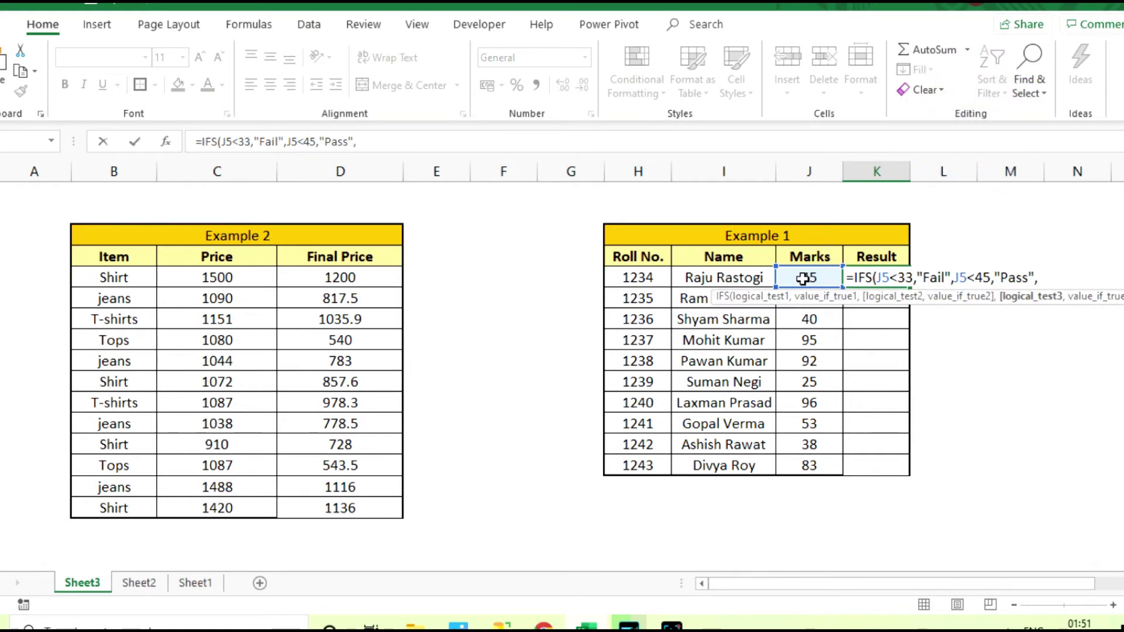
Add a third IFS condition, J5<60 returning "Second", and reference J5 for the fourth test
click(803, 278)
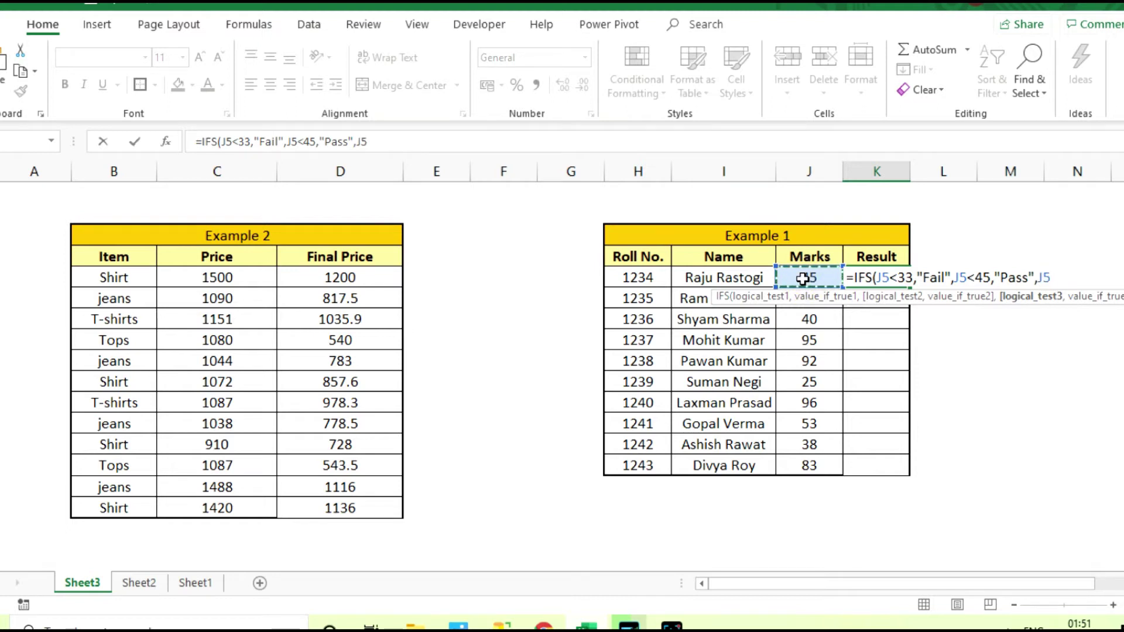
text(60)
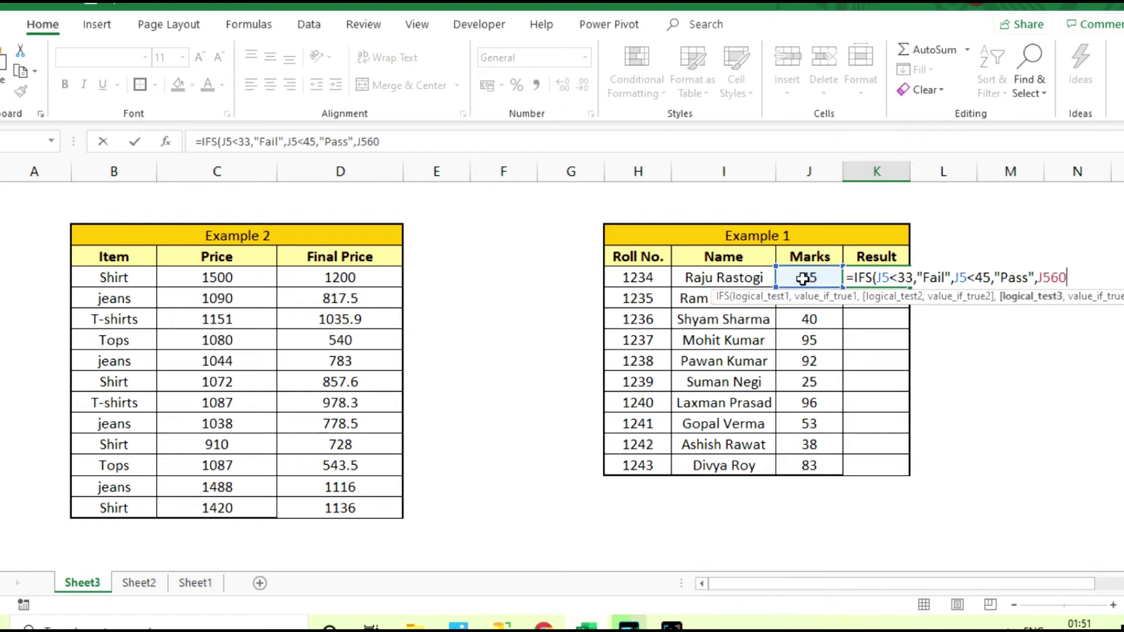
key(BackSpace)
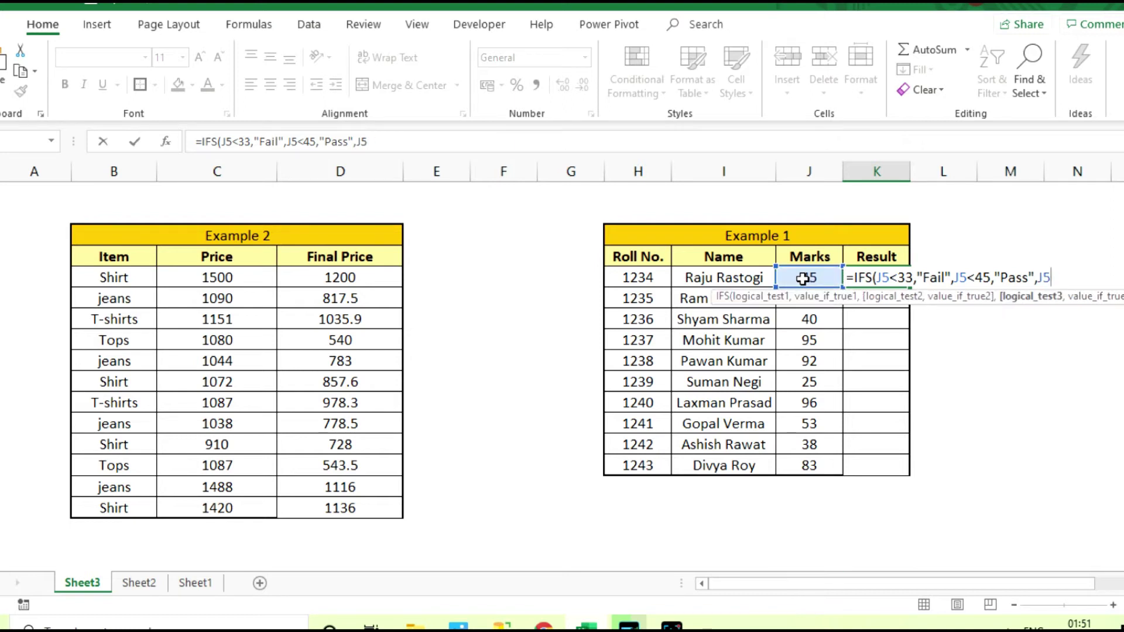
text(60,)
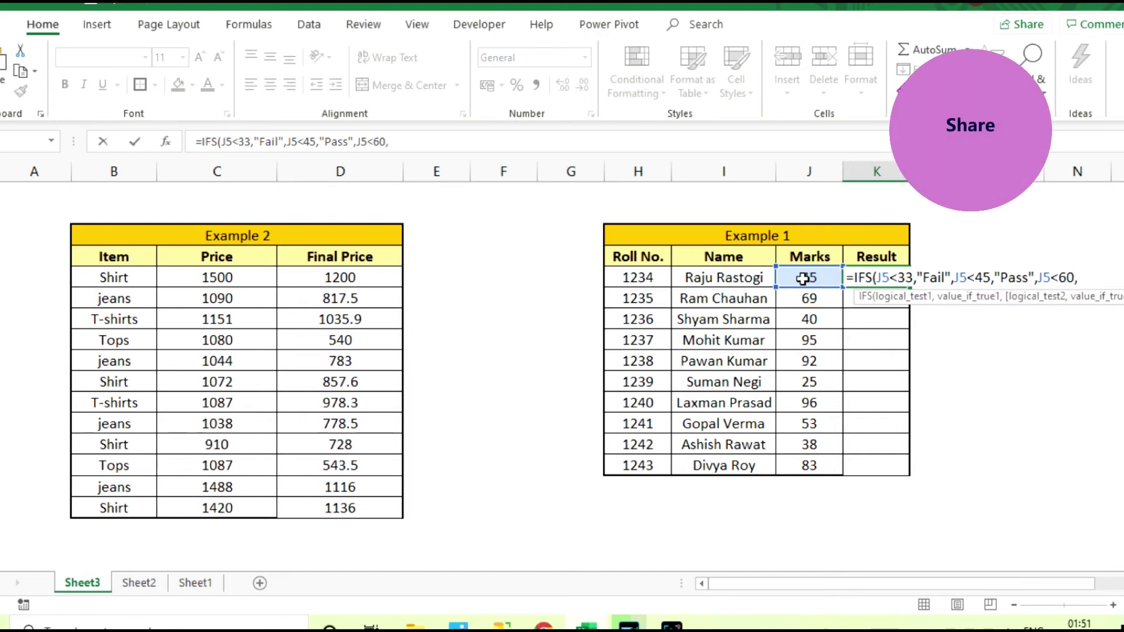
text("Second",)
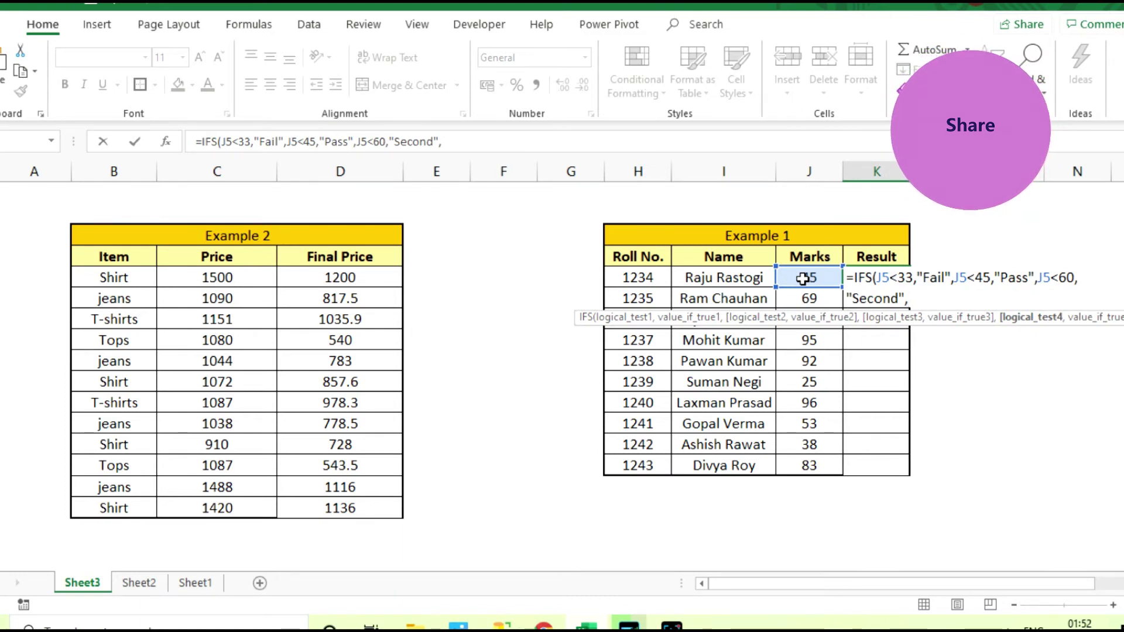
click(803, 279)
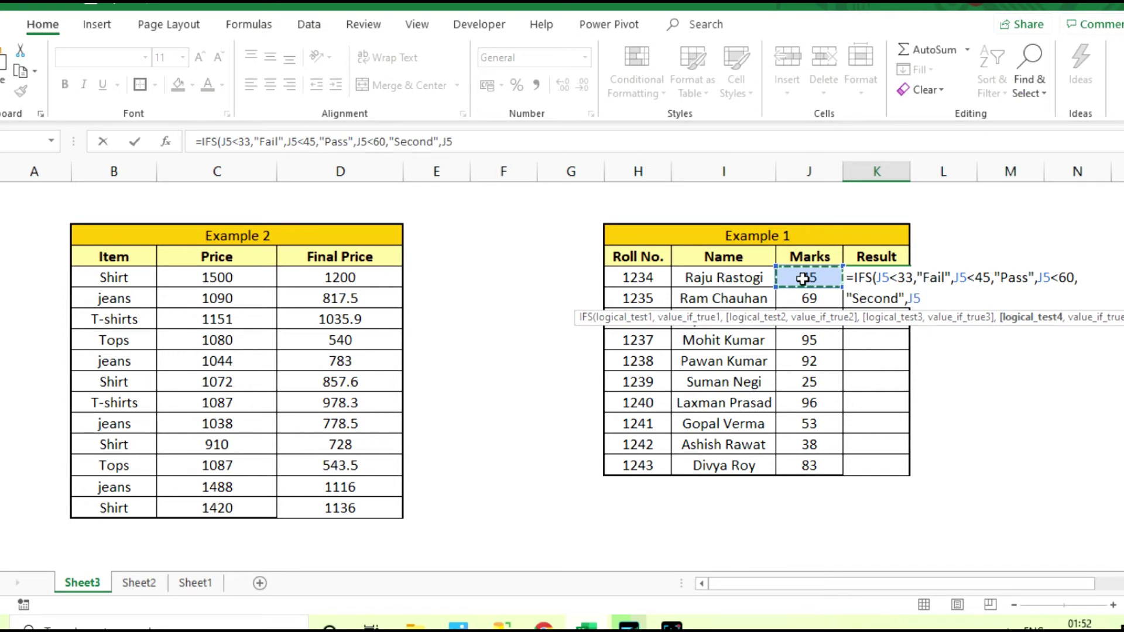
text(>)
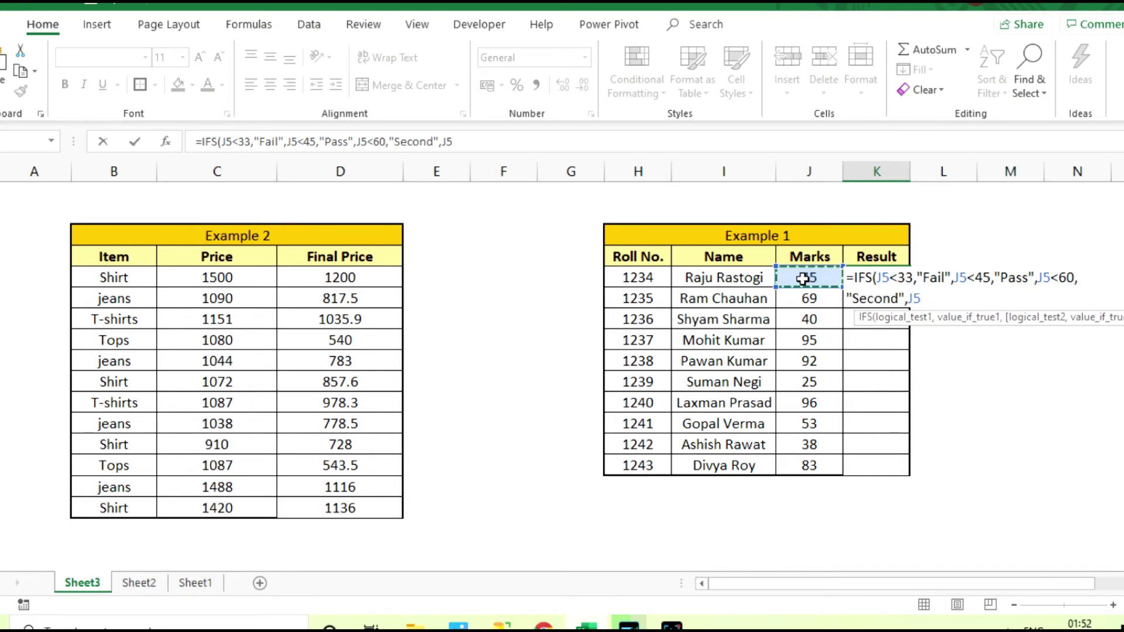
text(70<"First)
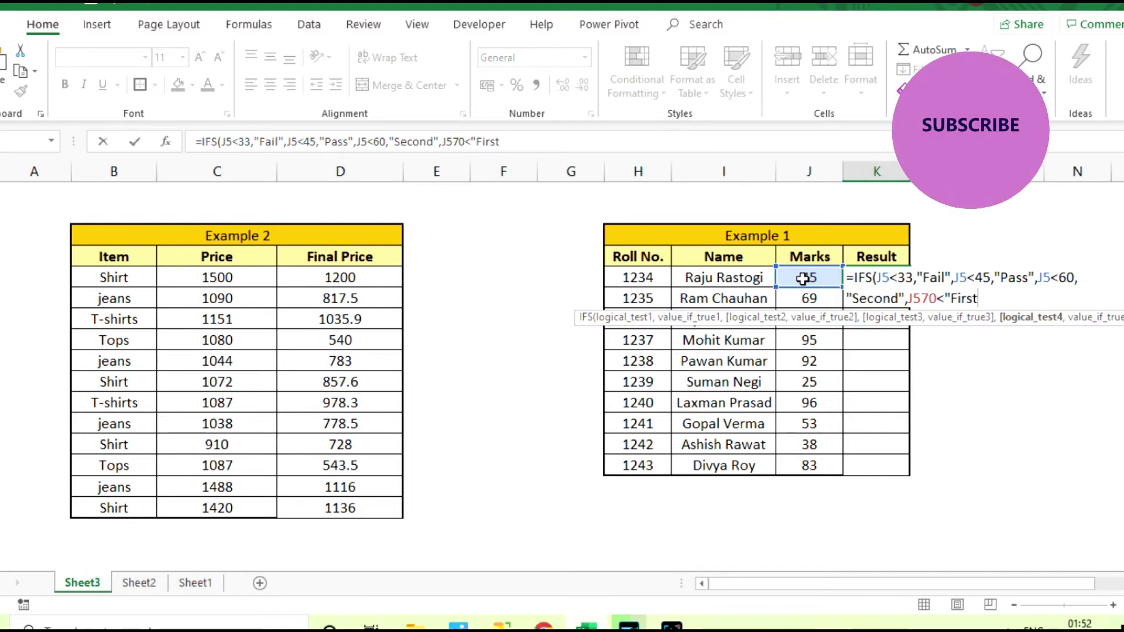
key(BackSpace)
text(",)
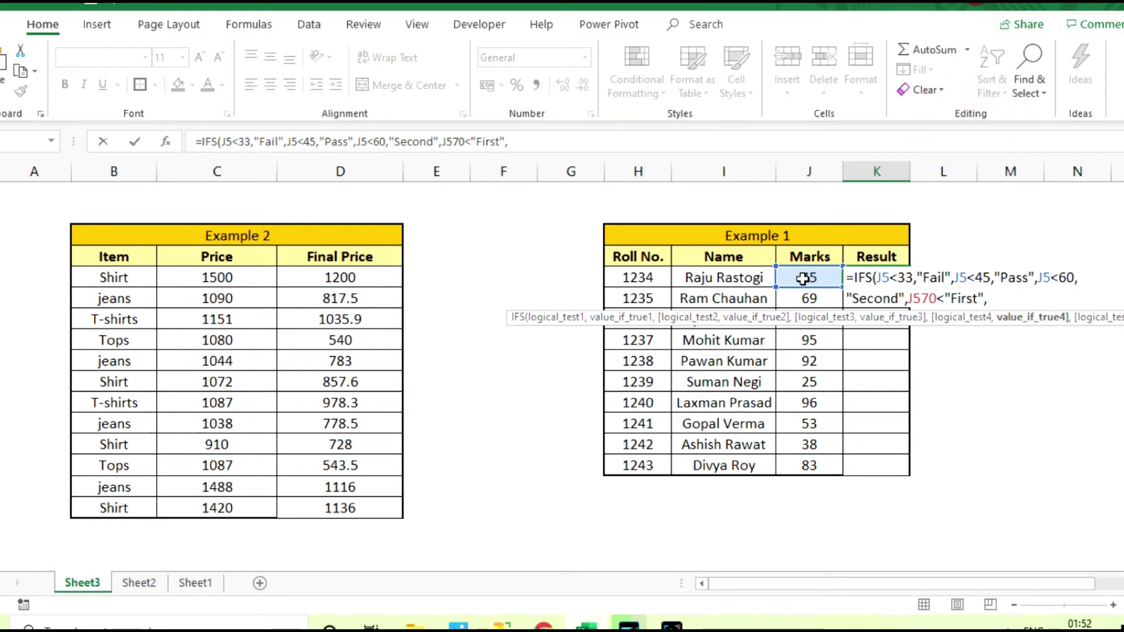
key(BackSpace)
key(BackSpace)
key(BackSpace)
key(BackSpace)
key(BackSpace)
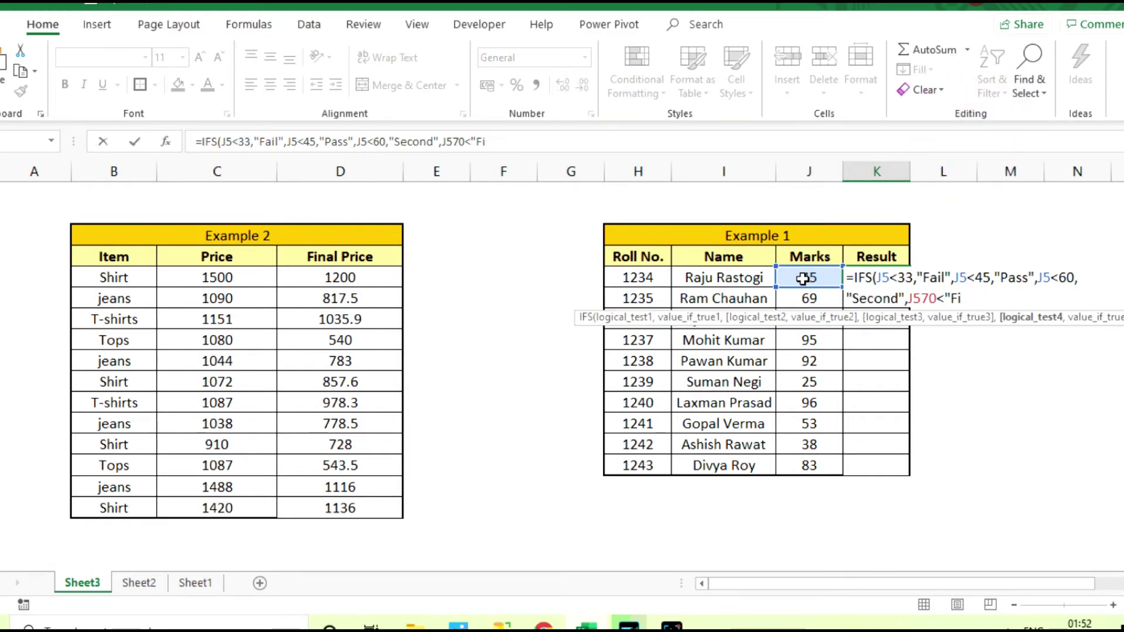
key(BackSpace)
key(BackSpace)
key(BackSpace)
key(BackSpace)
key(BackSpace)
key(BackSpace)
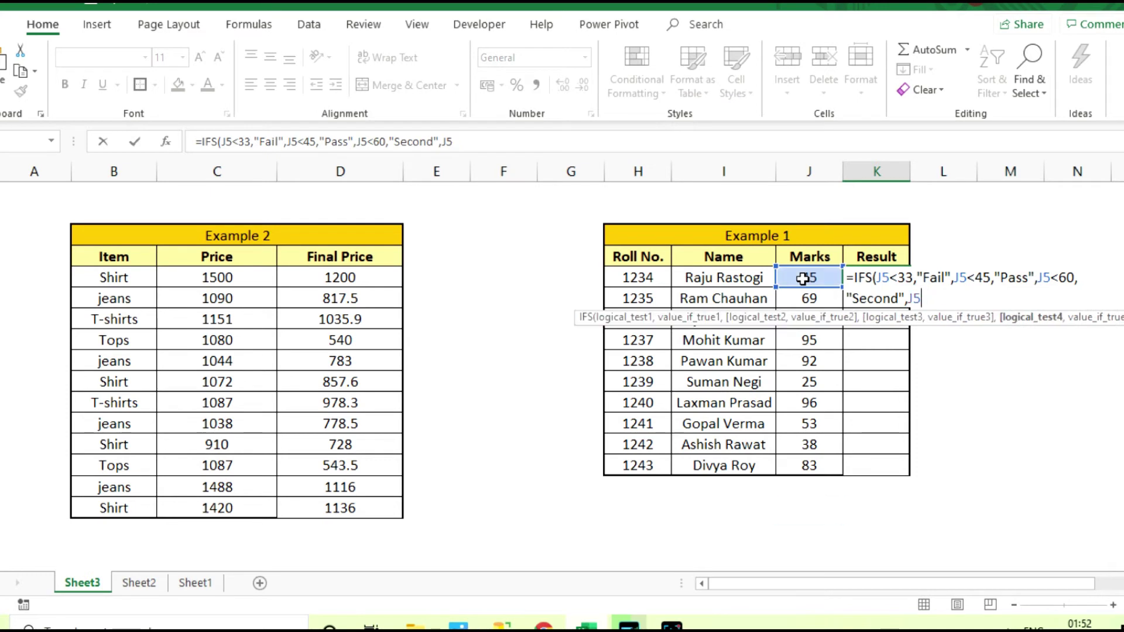
Complete the fourth IFS condition as J5<75 returning "First"
text(< )
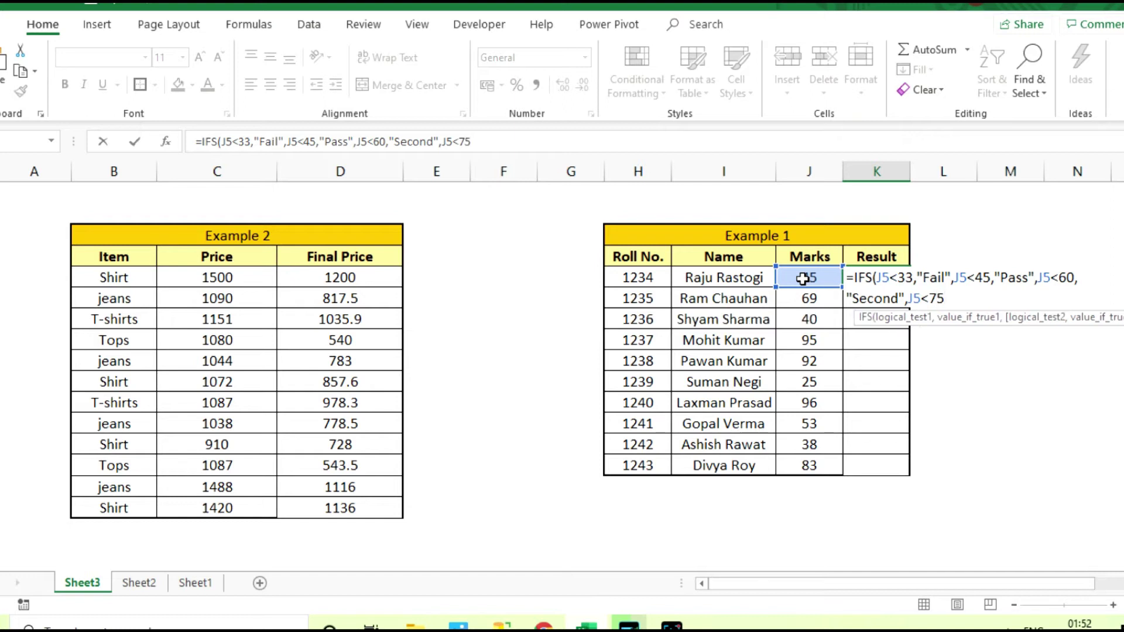
text( ,")
text(Firs)
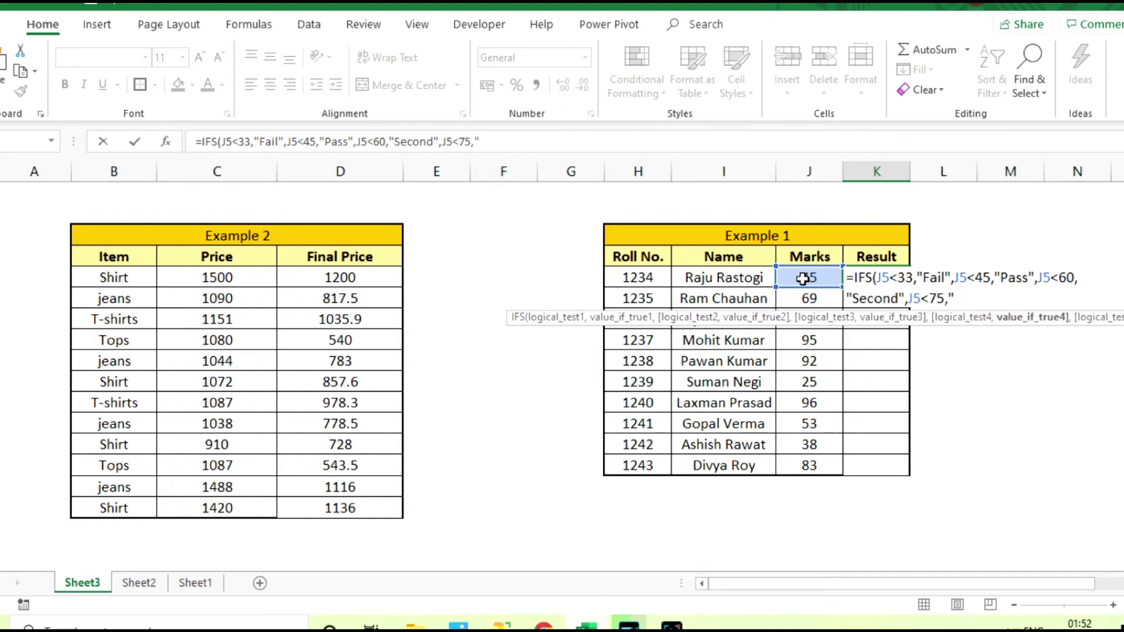
text(t")
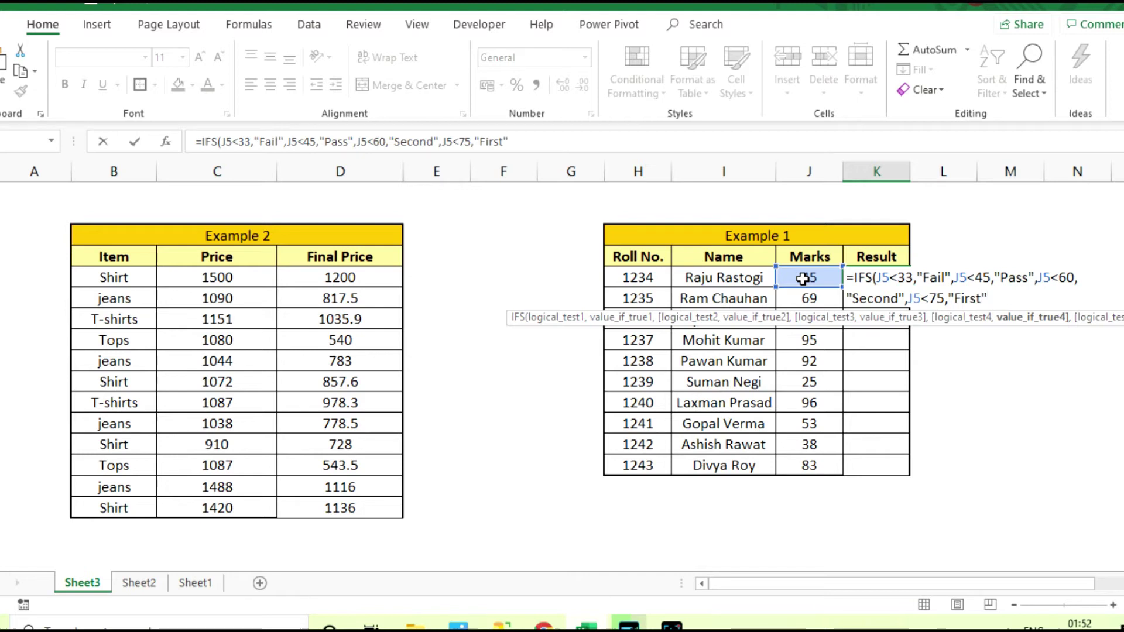
text(,)
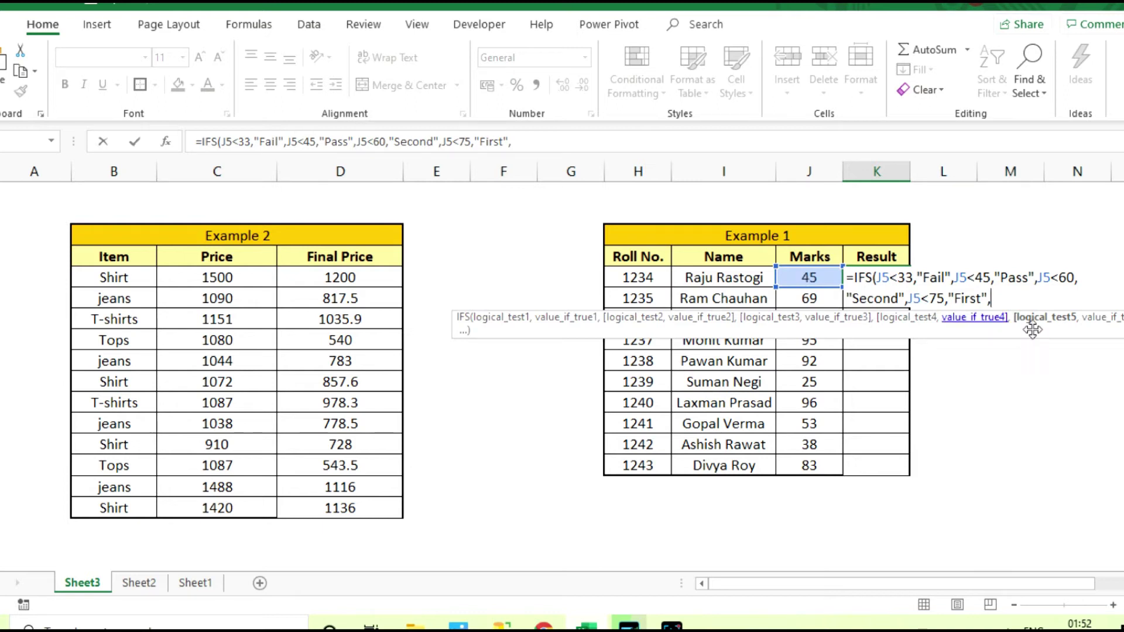
Add a fifth IFS condition, J5>75 returning "Excellent", and complete the formula in K5
click(811, 275)
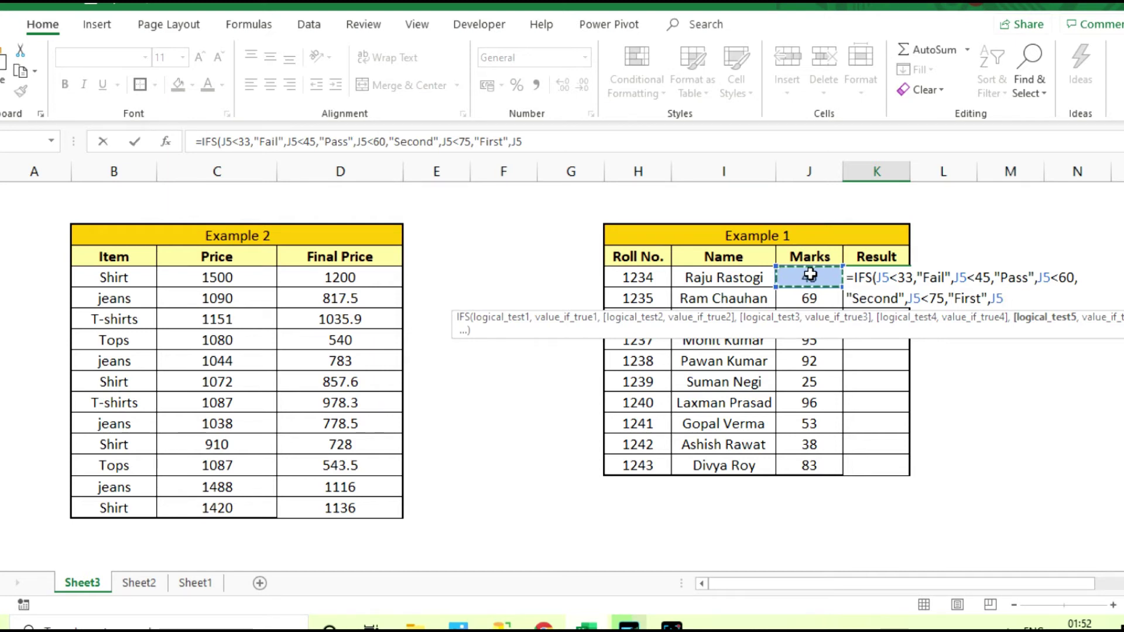
text(>)
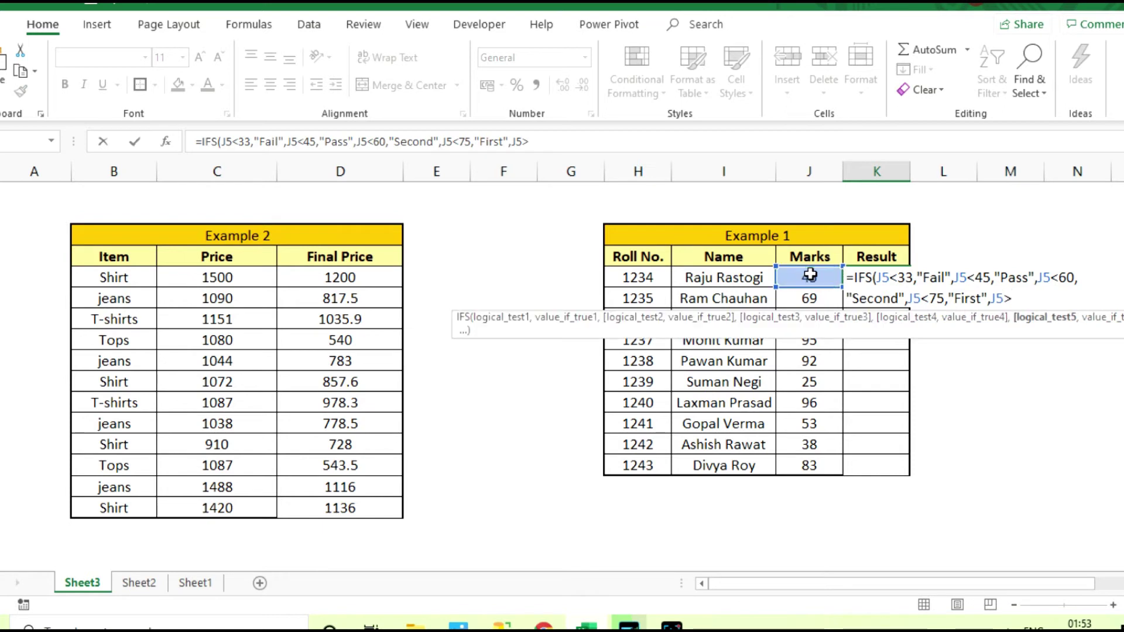
text(75)
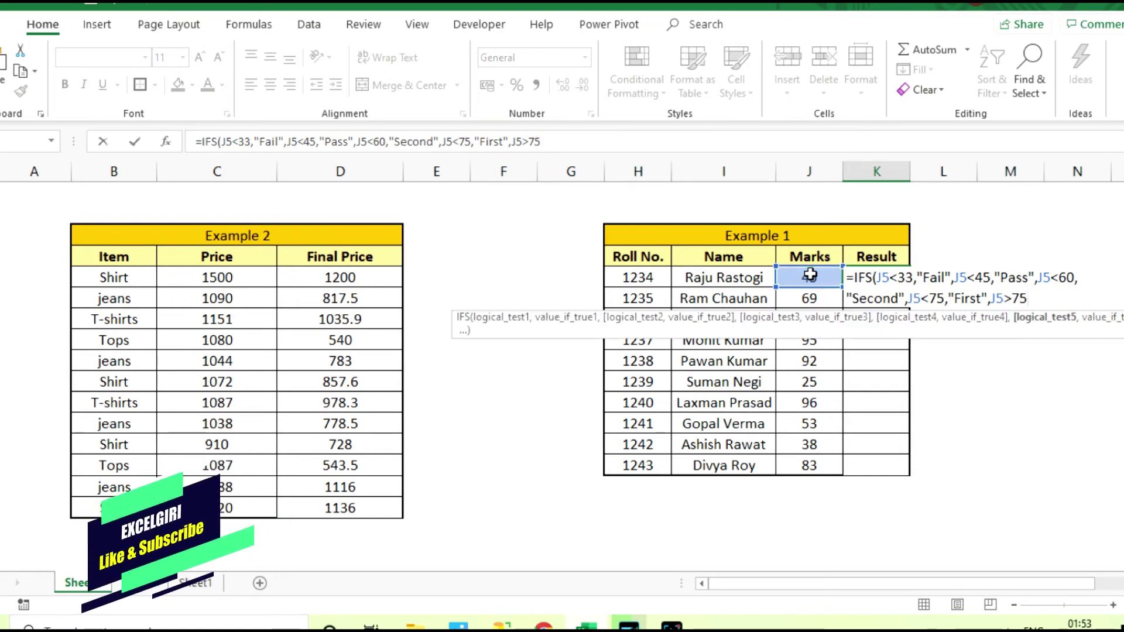
text(,")
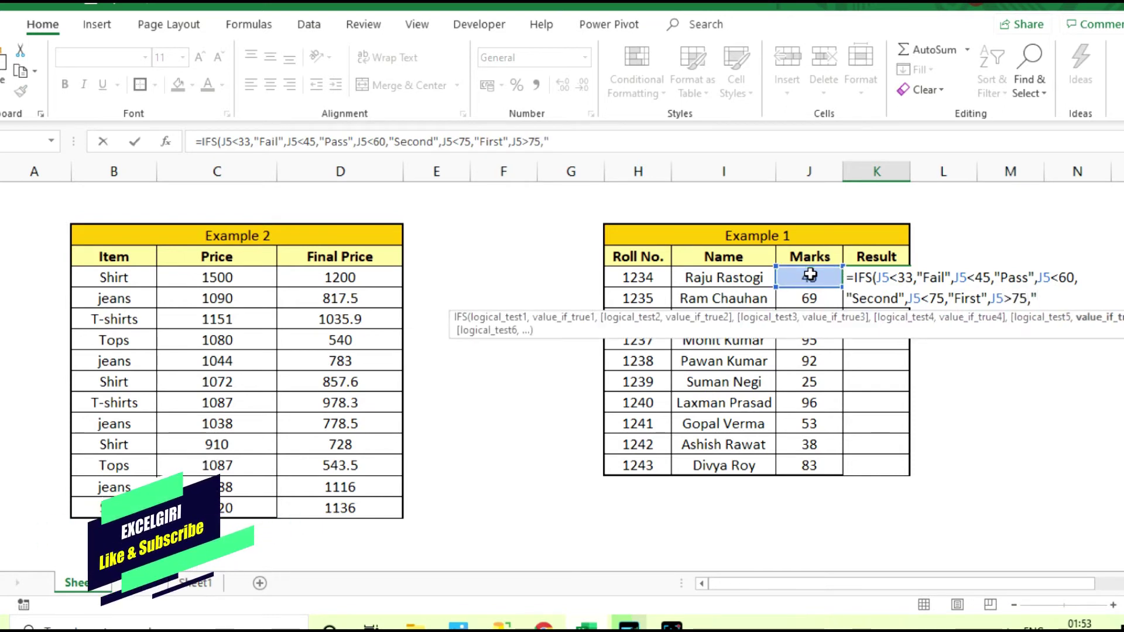
text(Excellen)
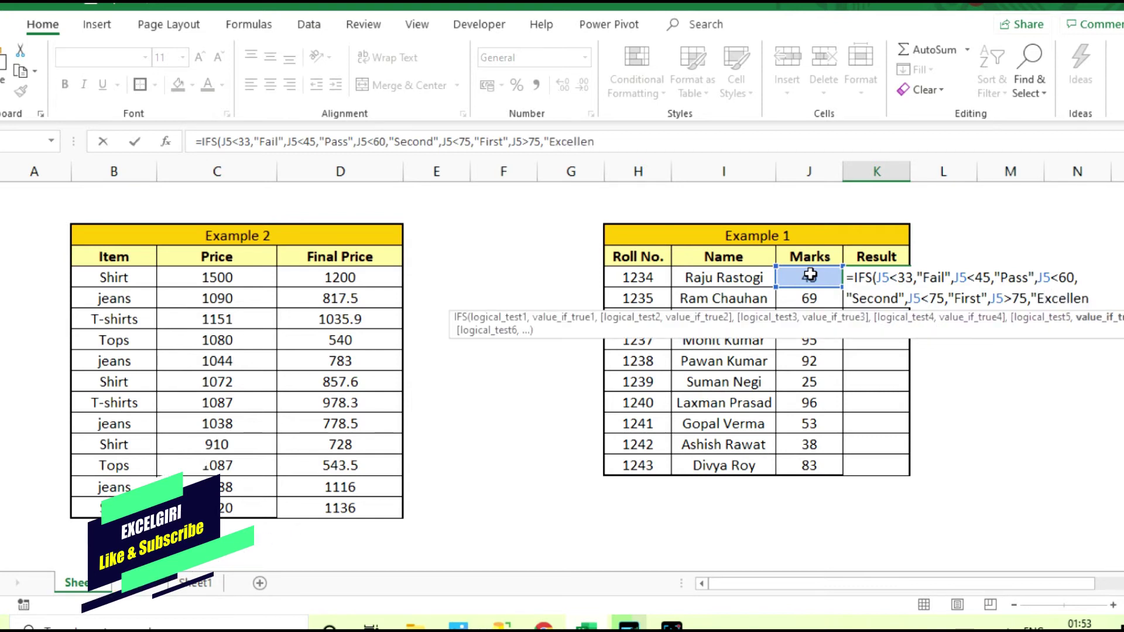
text(t")
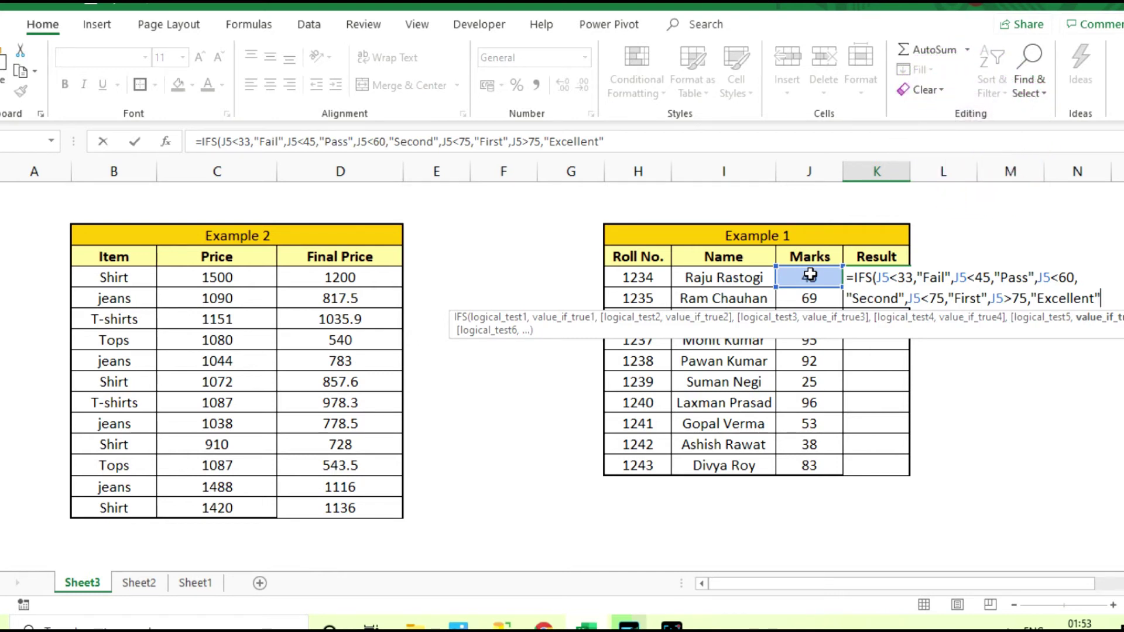
text())
key(Return)
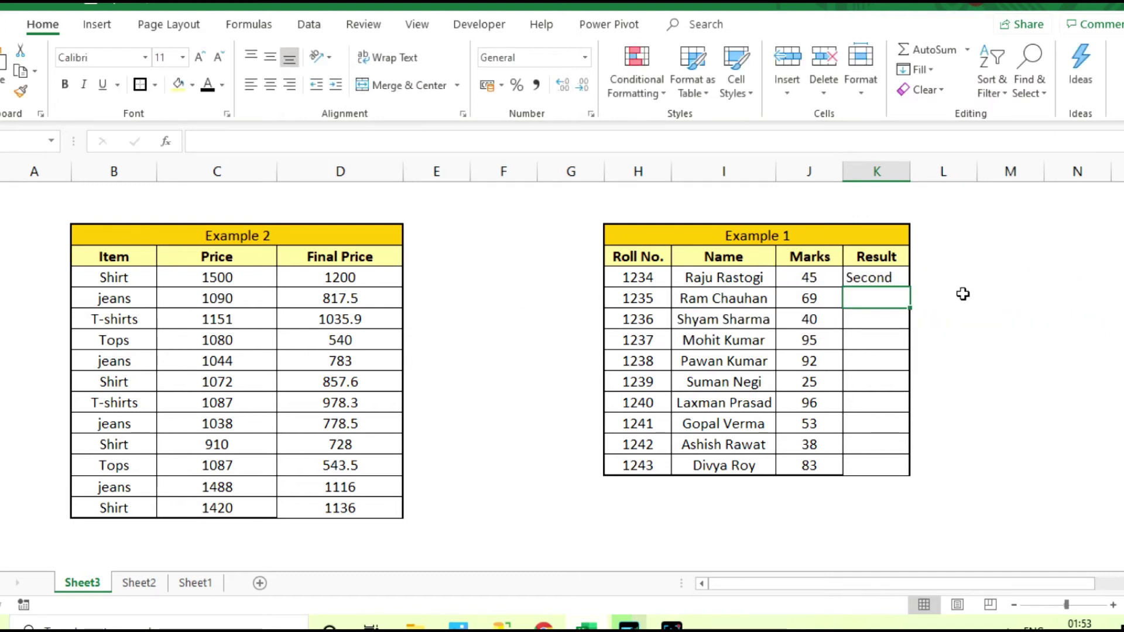
Test the grading formula by changing the marks in J5 to 33 and 25, and restore them to 45
key(Up)
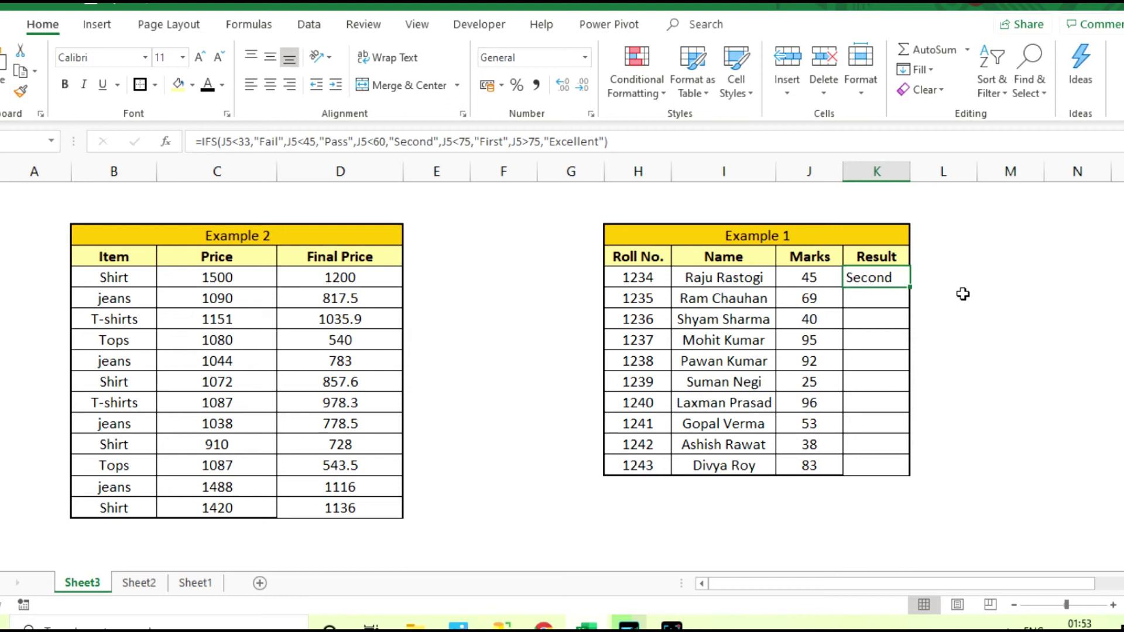
key(Left)
text(33)
key(Return)
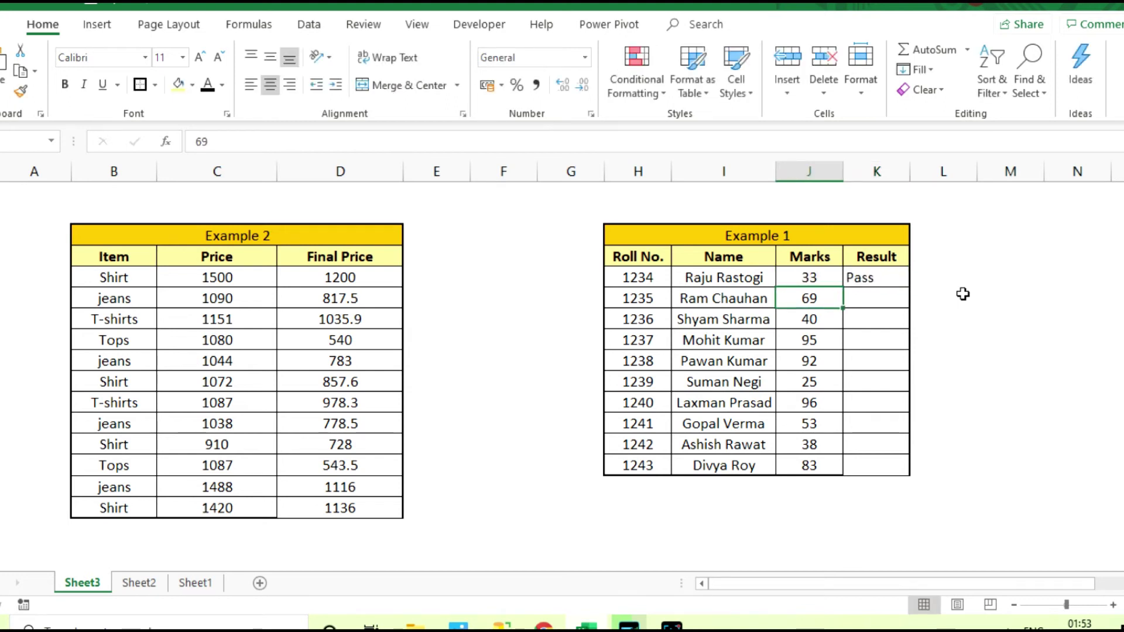
key(Up)
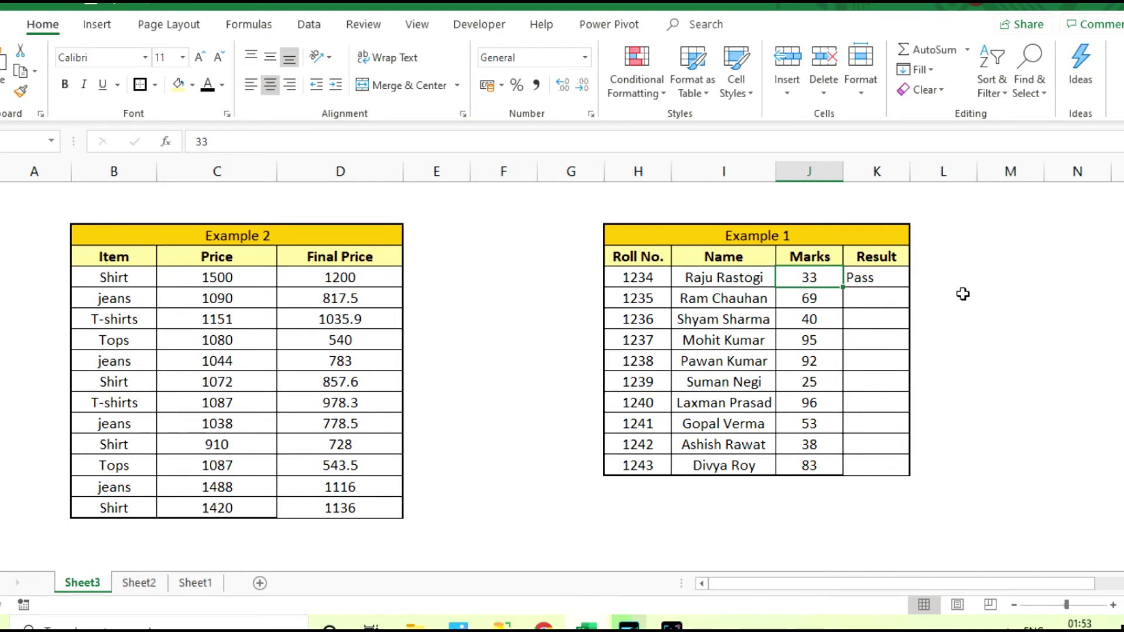
text(25)
key(Return)
key(Up)
text(4)
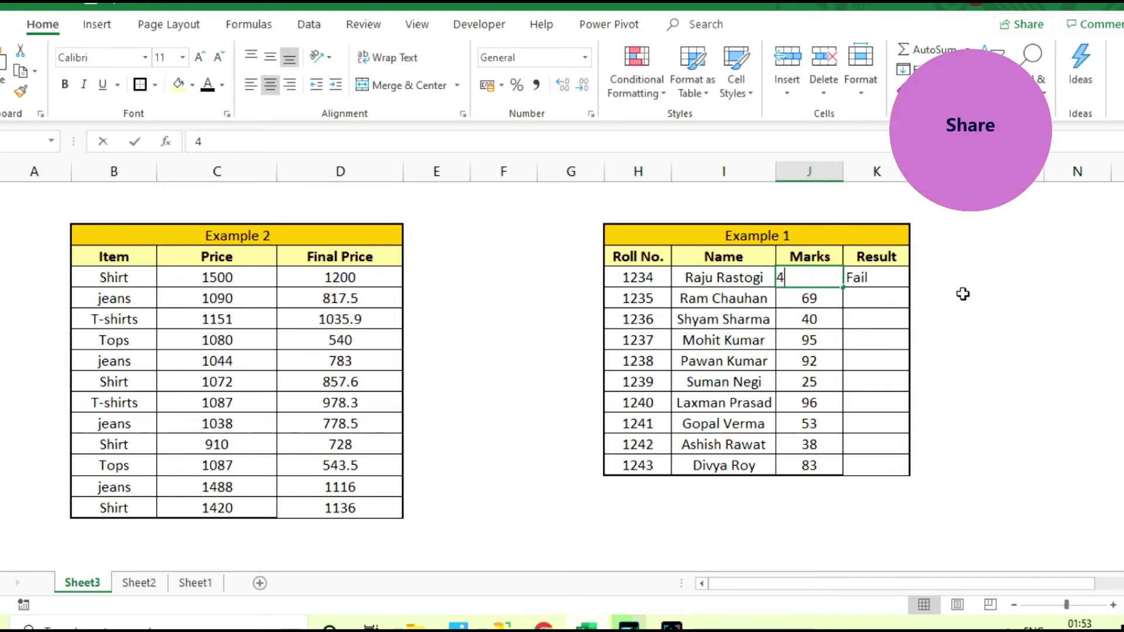
text(5)
key(Return)
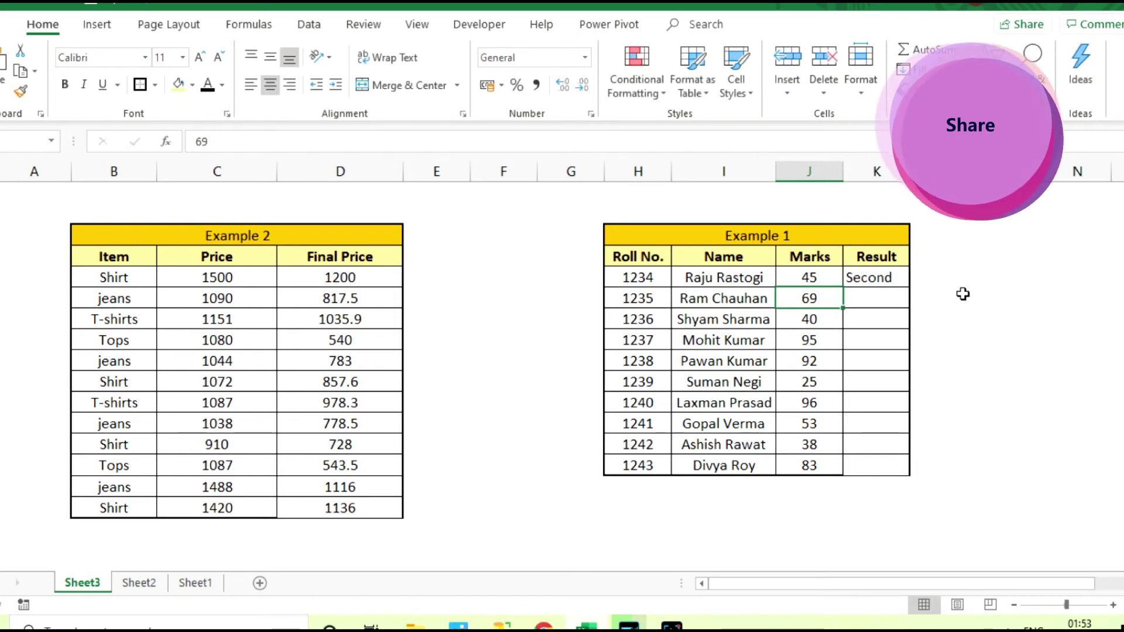
Fill the IFS formula from K5 down through the last student row of the Result column
key(Right)
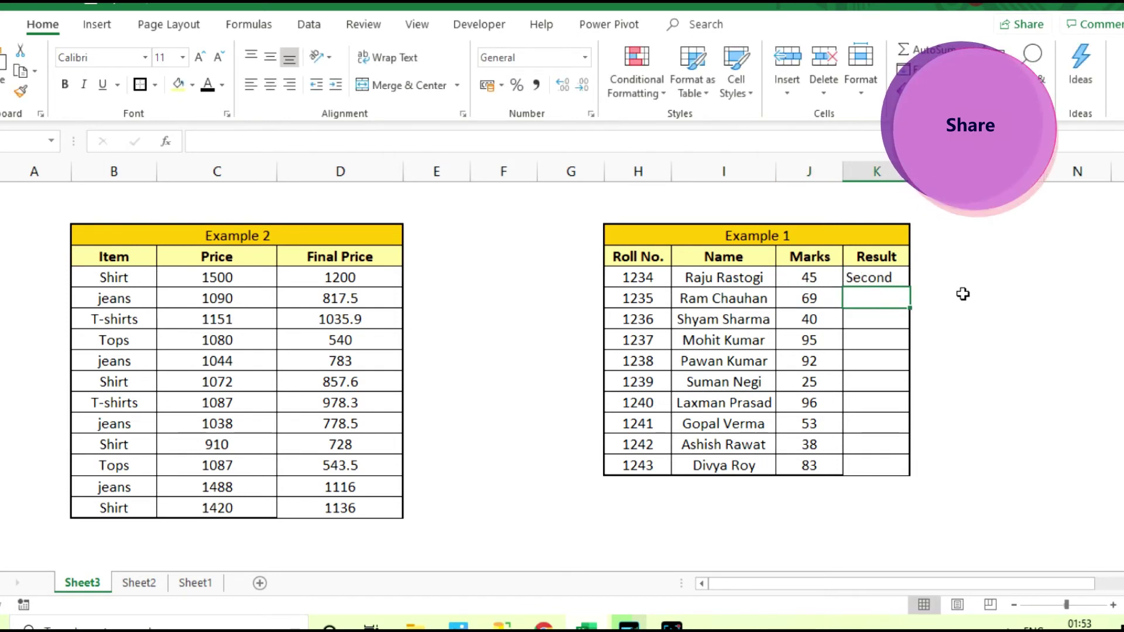
click(872, 273)
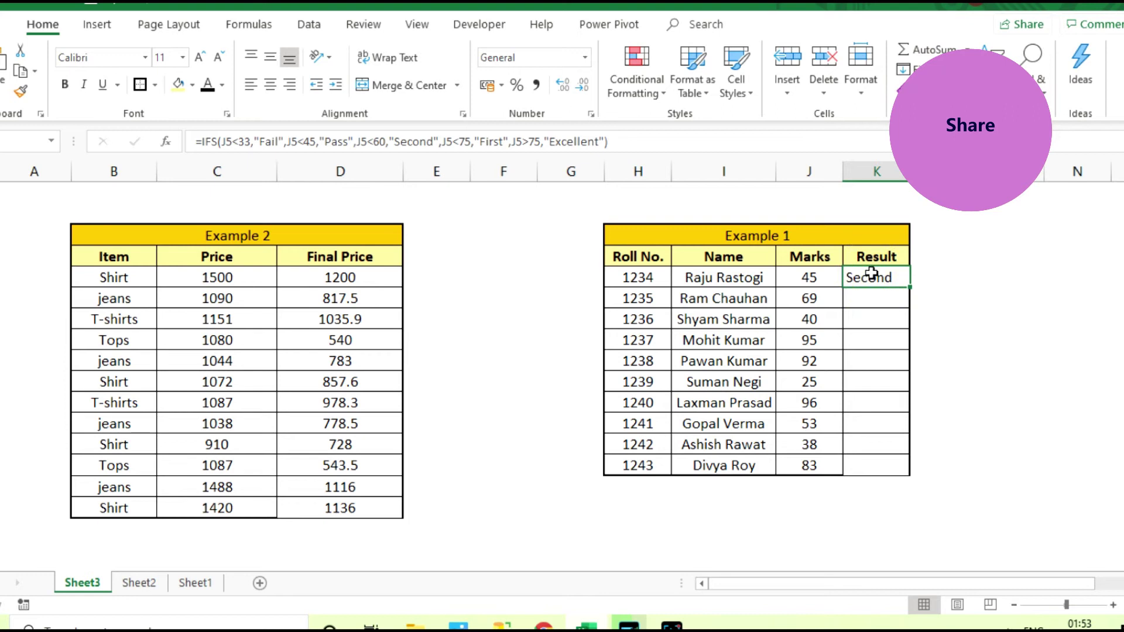
key(shift+Down)
key(shift+Down)
key(shift+Down)
key(shift+Down)
key(shift+Down)
key(shift+Down)
key(shift+Down)
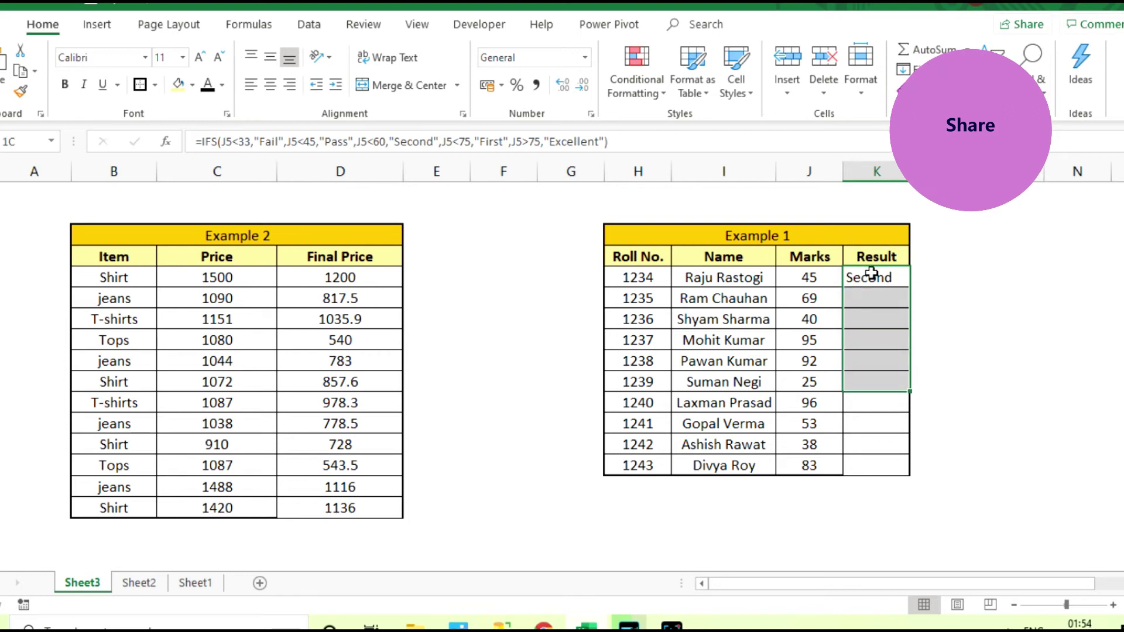
key(shift+Down)
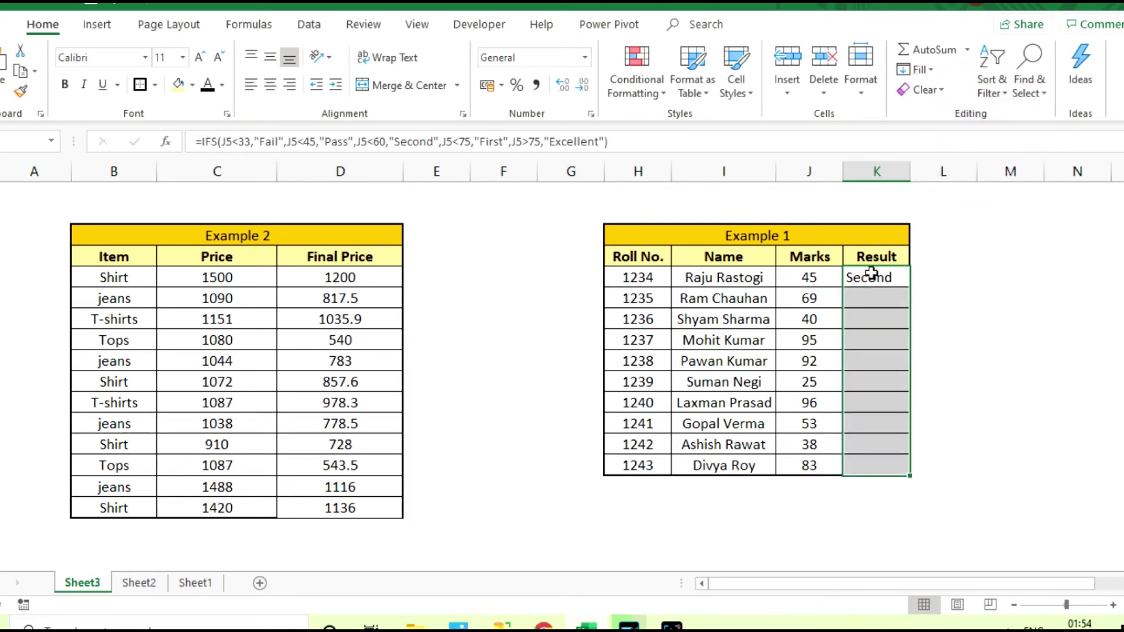
key(ctrl+d)
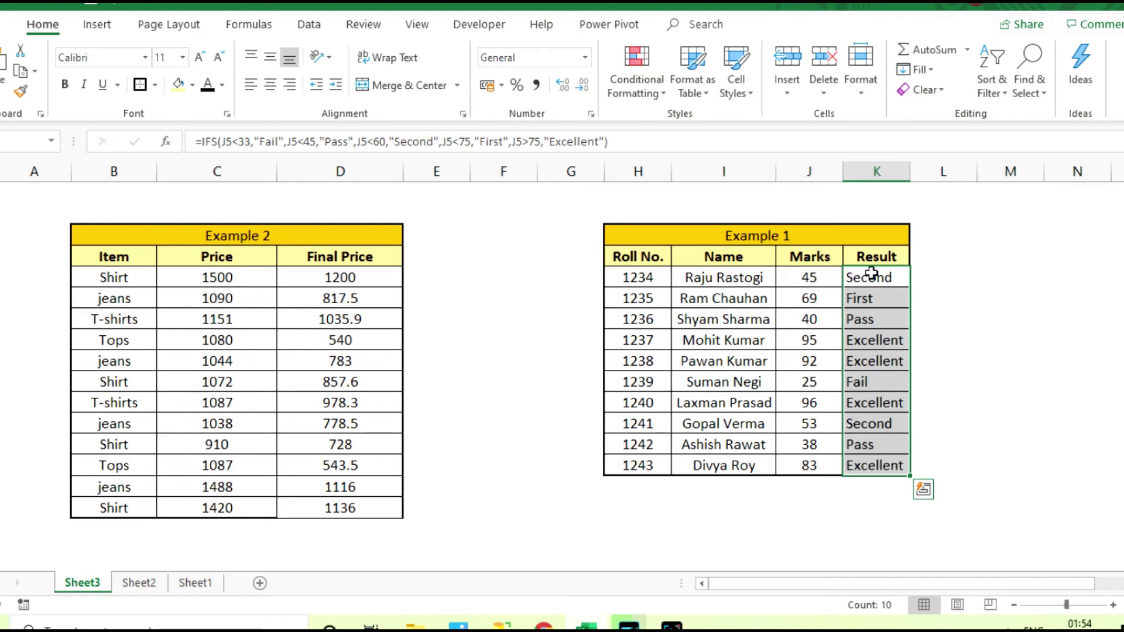
click(980, 313)
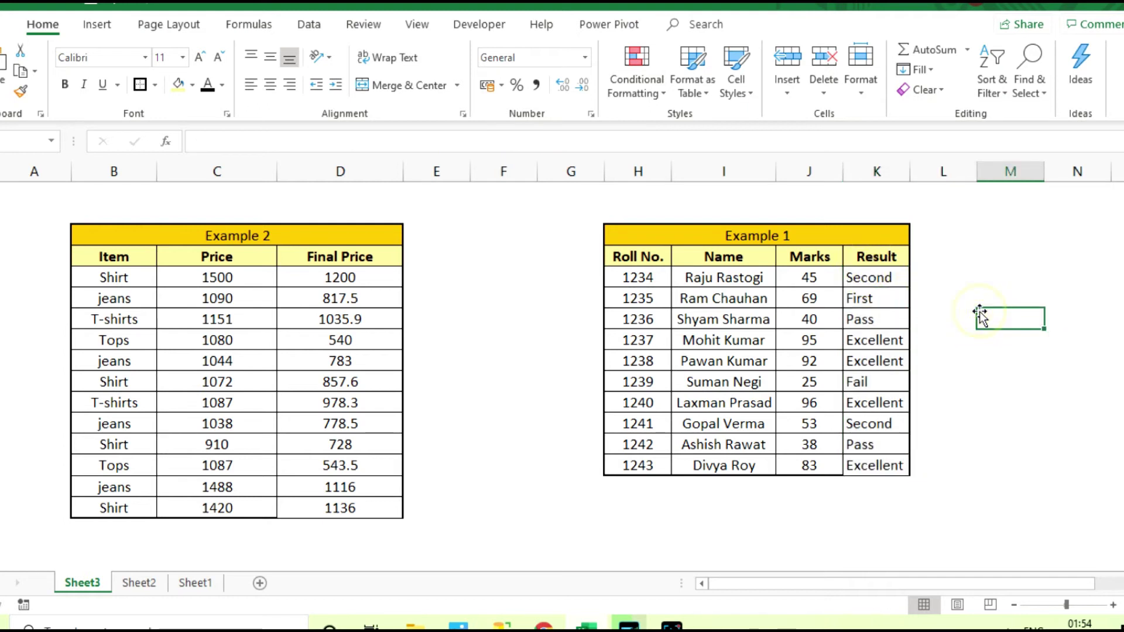
click(862, 279)
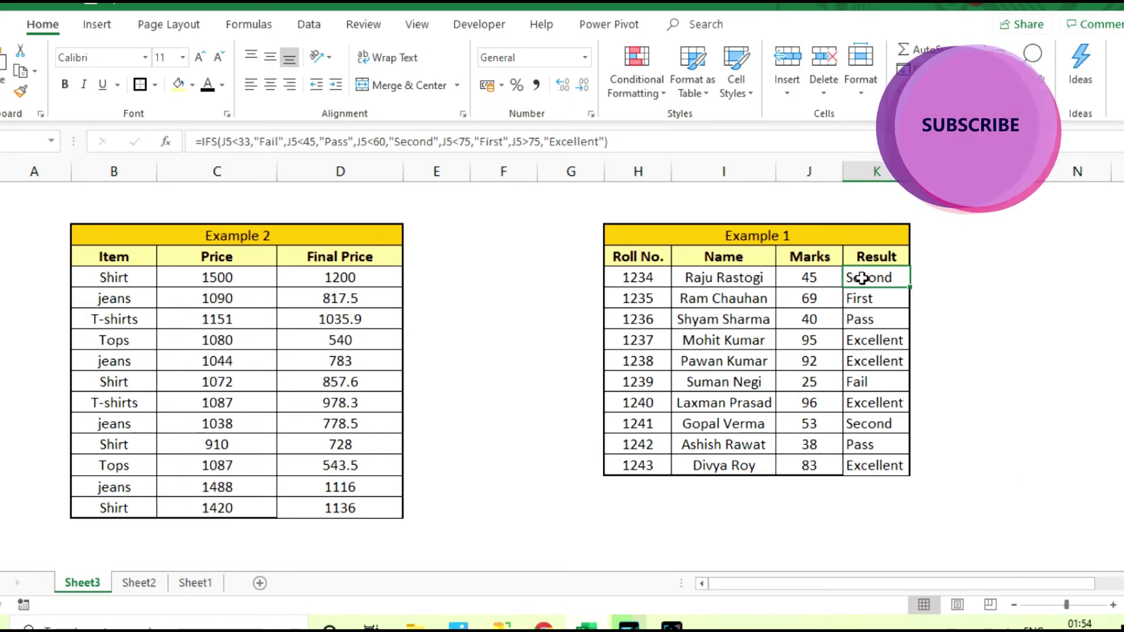
drag(862, 279, 814, 284)
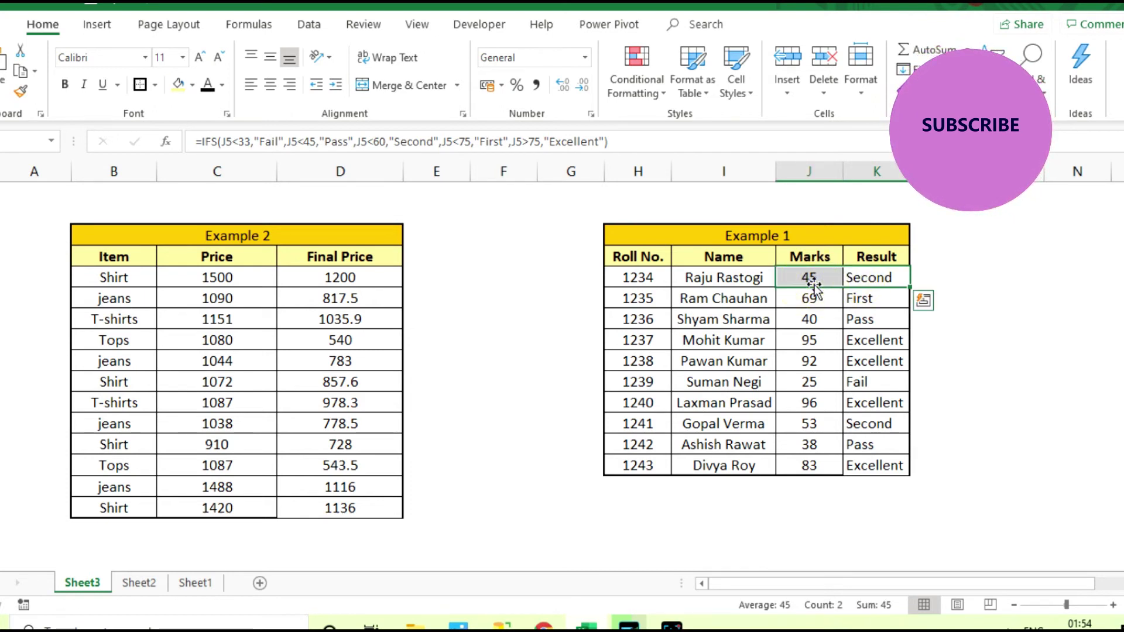
click(956, 286)
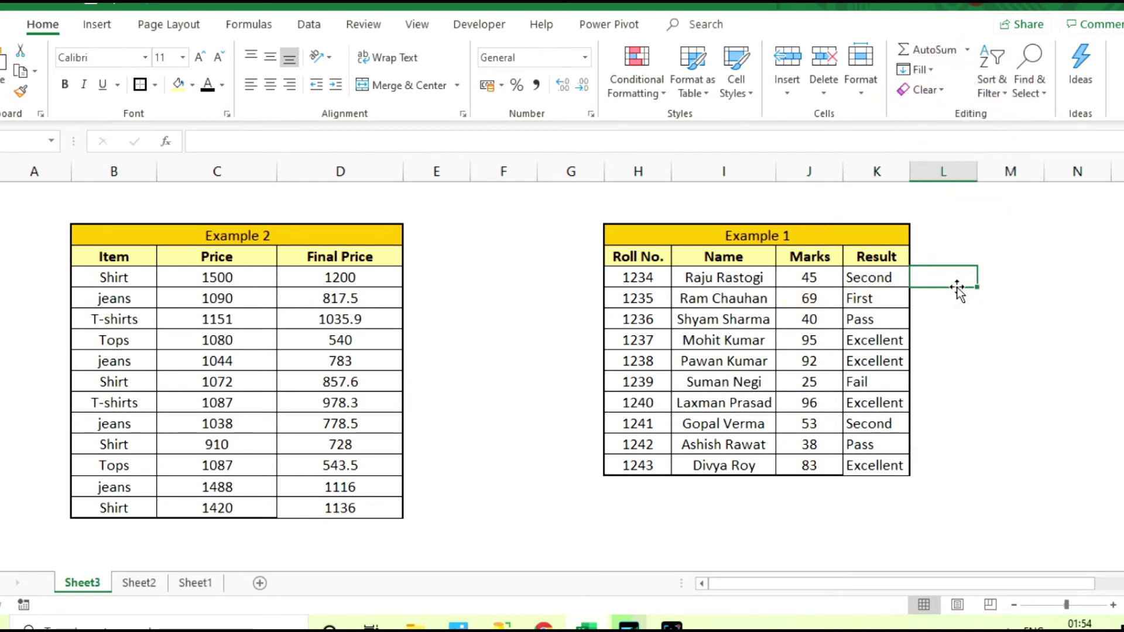
click(871, 281)
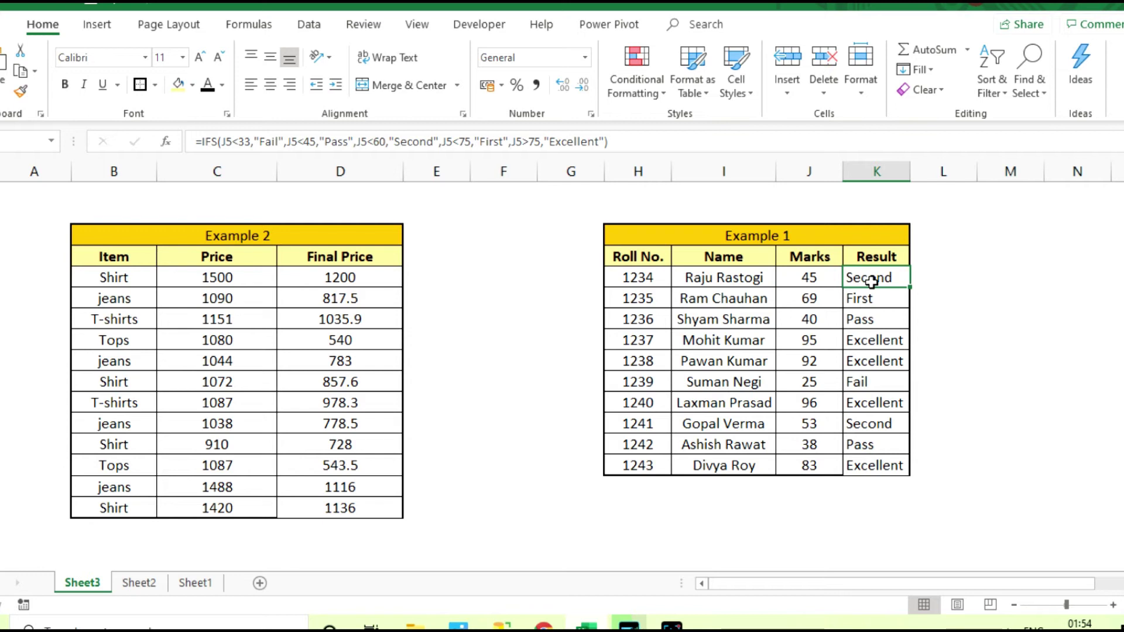
click(526, 256)
Review the existing IFS formula in D5 of the Example 2 table and clear all the Final Price values
click(246, 236)
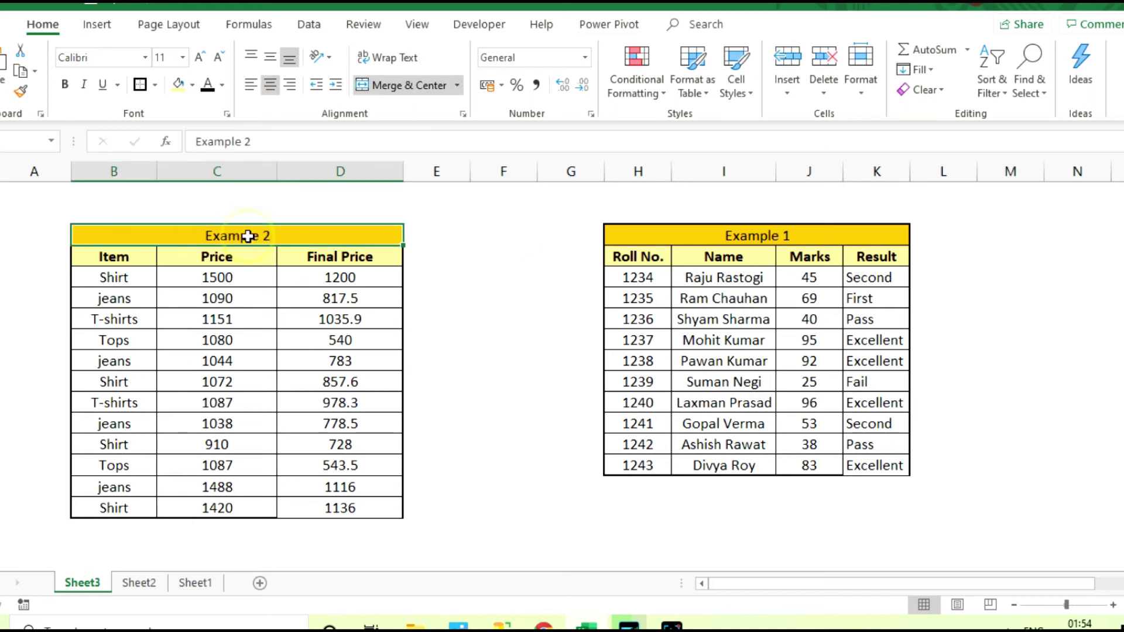
click(336, 277)
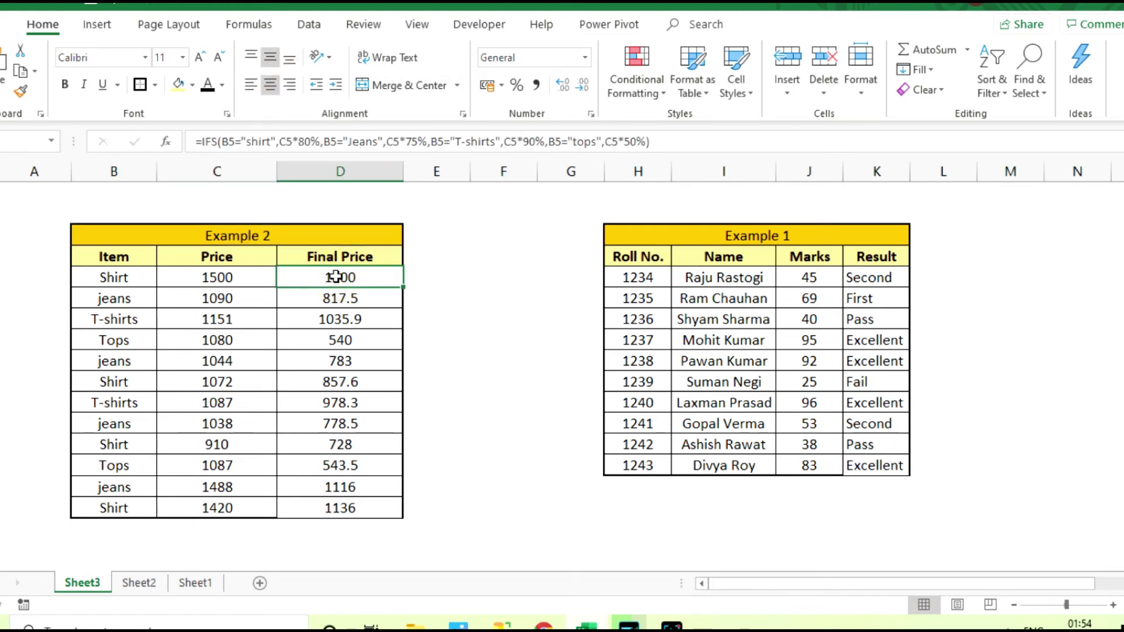
double_click(336, 277)
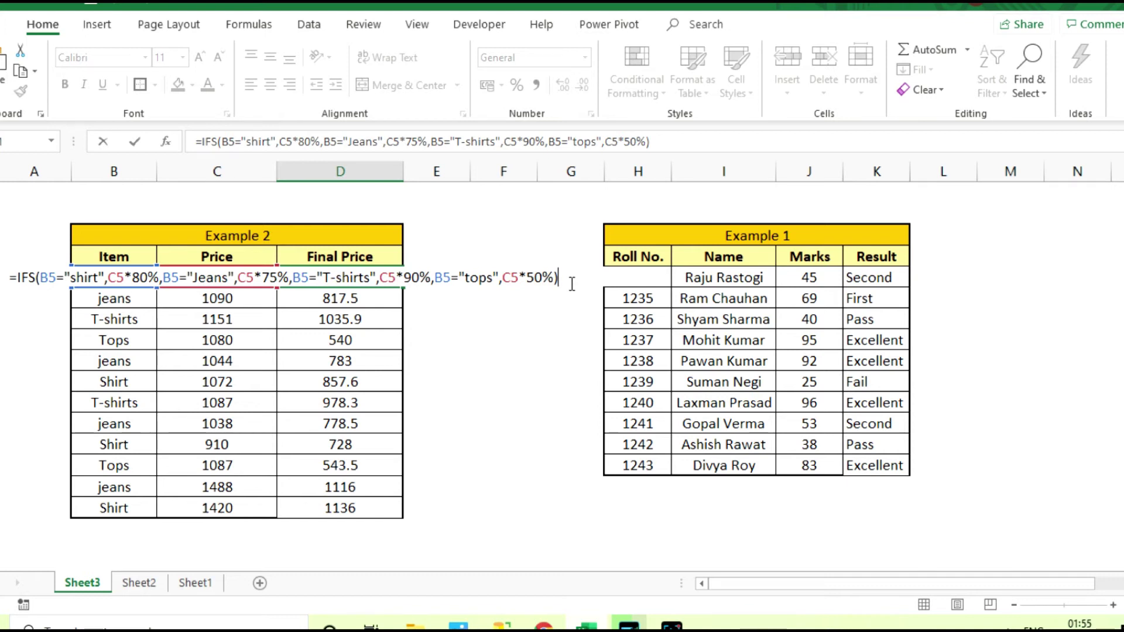
key(ctrl+Return)
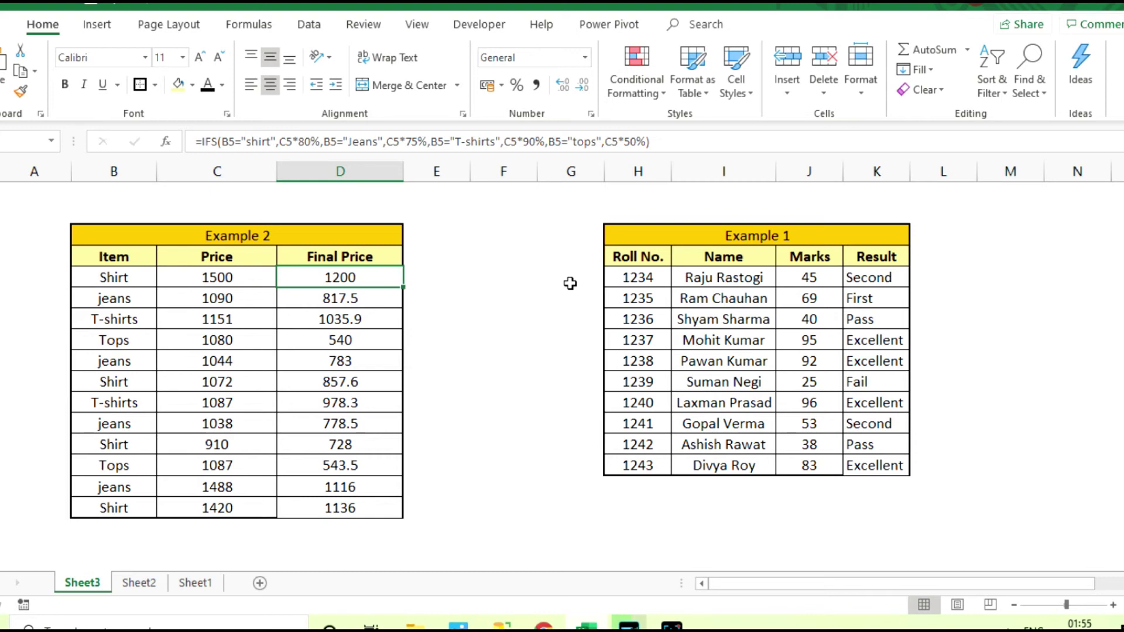
key(ctrl+shift+Down)
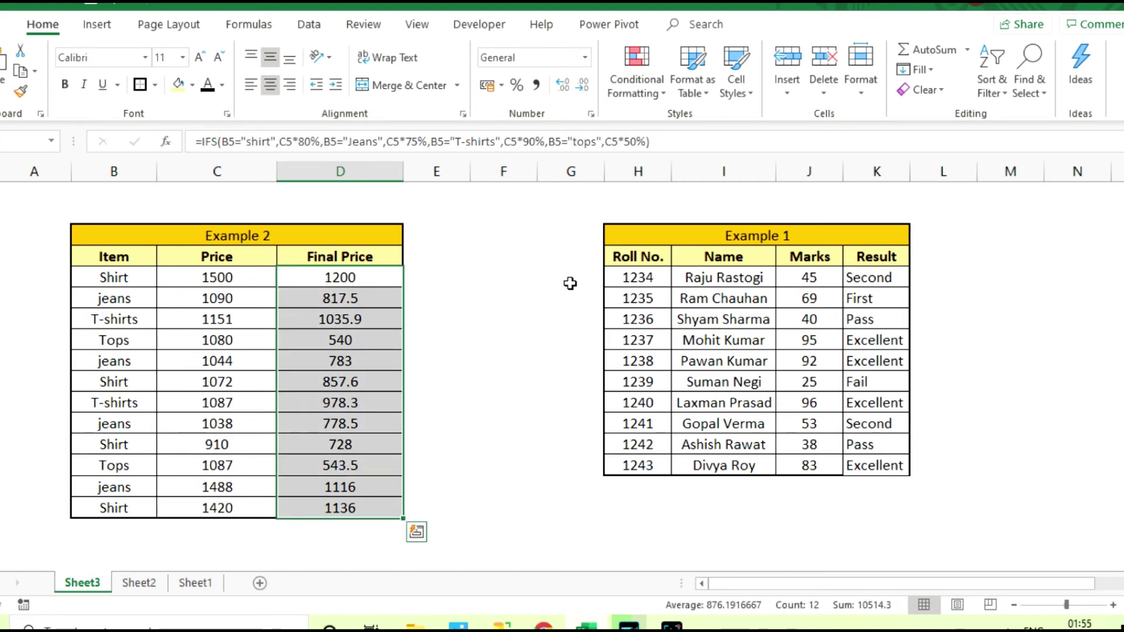
key(Delete)
Start an IFS formula in D5 with the first condition B5="Shirt" returning C5*75%
click(364, 272)
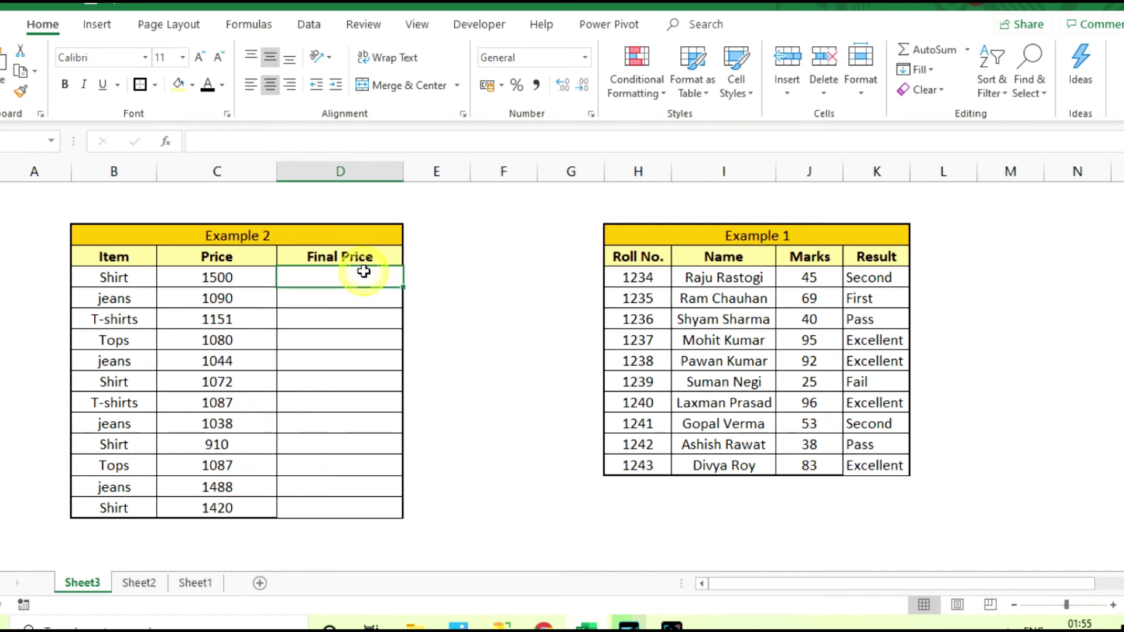
text(=ifs)
key(Tab)
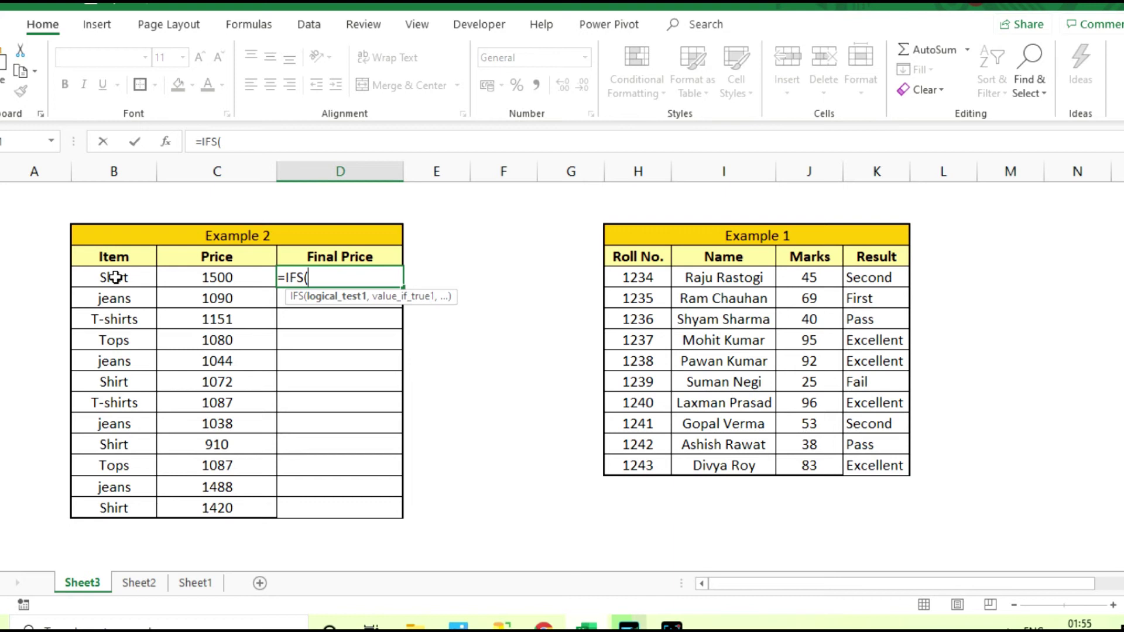
drag(115, 278, 209, 278)
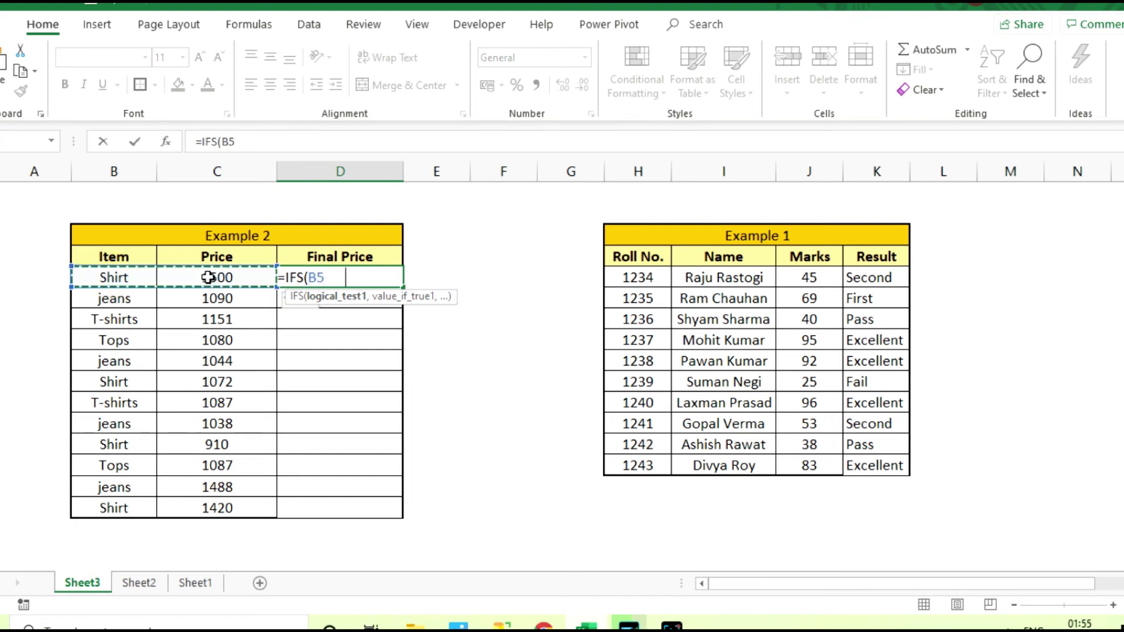
key(BackSpace)
key(BackSpace)
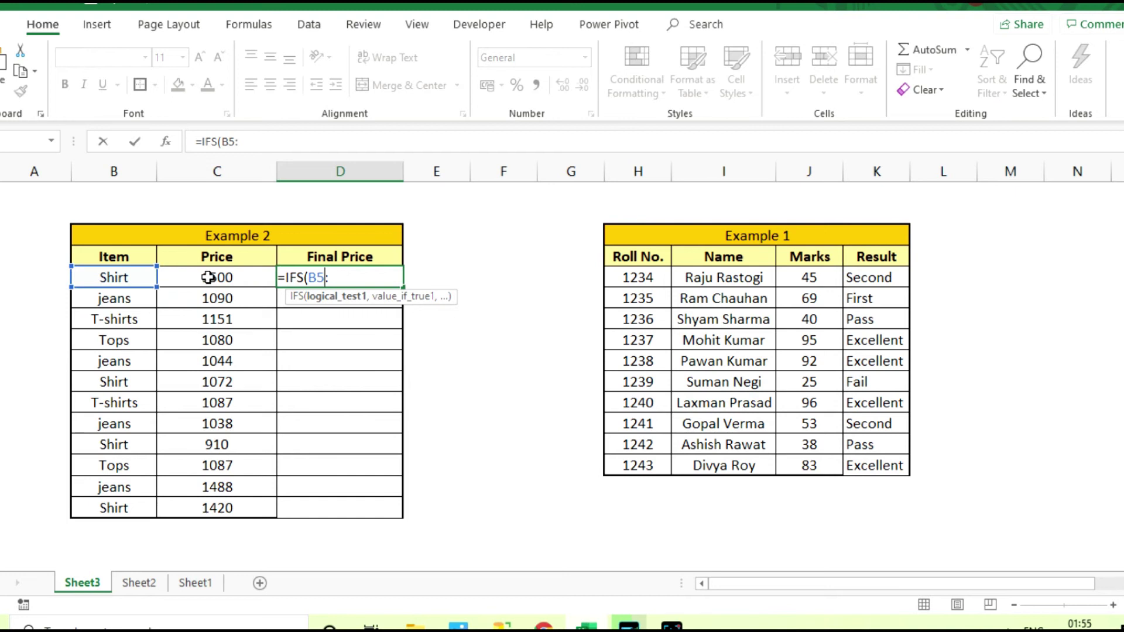
text(=)
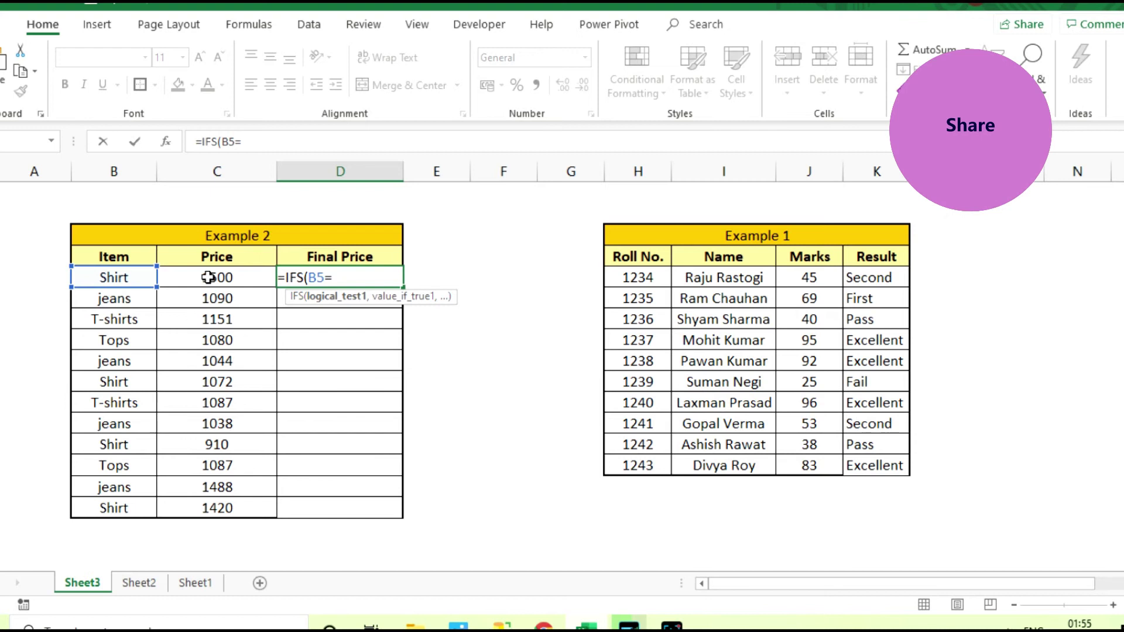
text("Shirt)
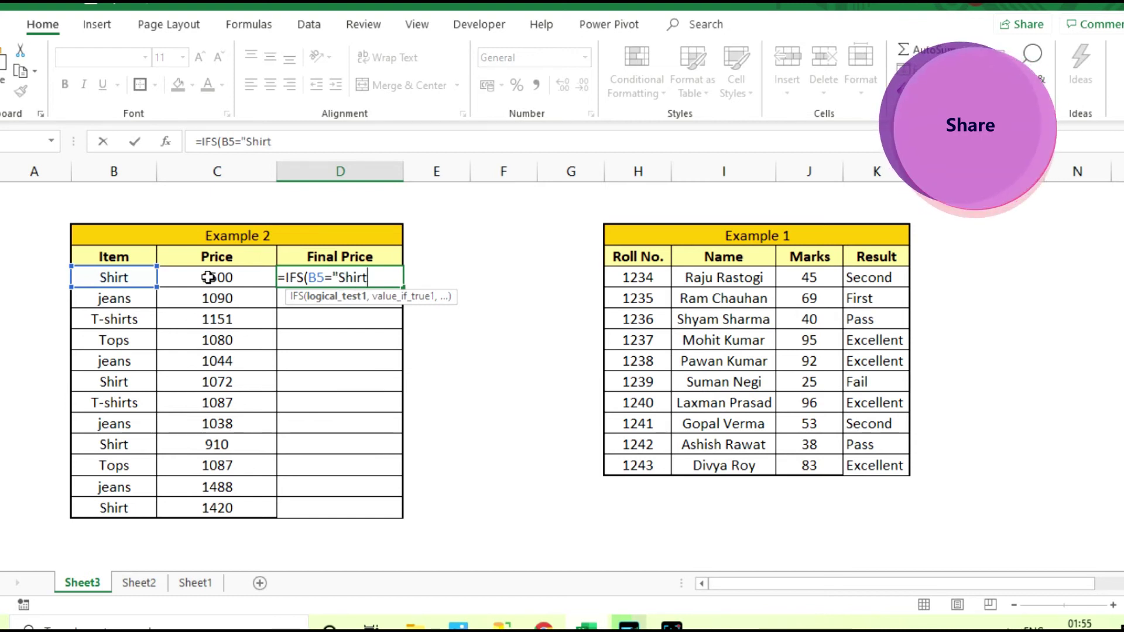
text(",)
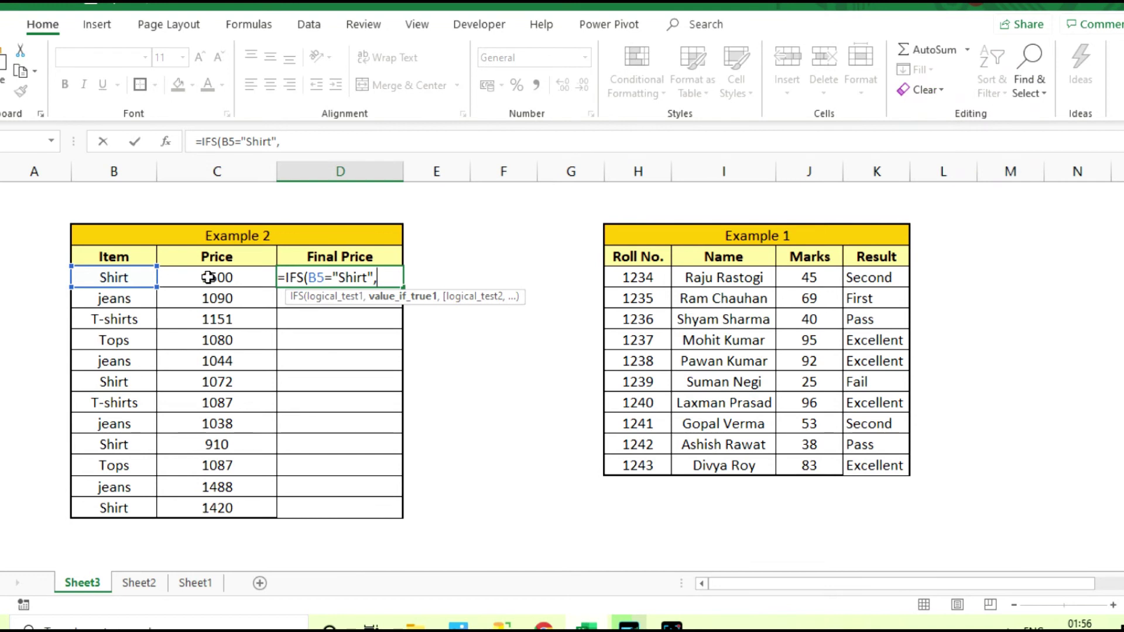
click(209, 277)
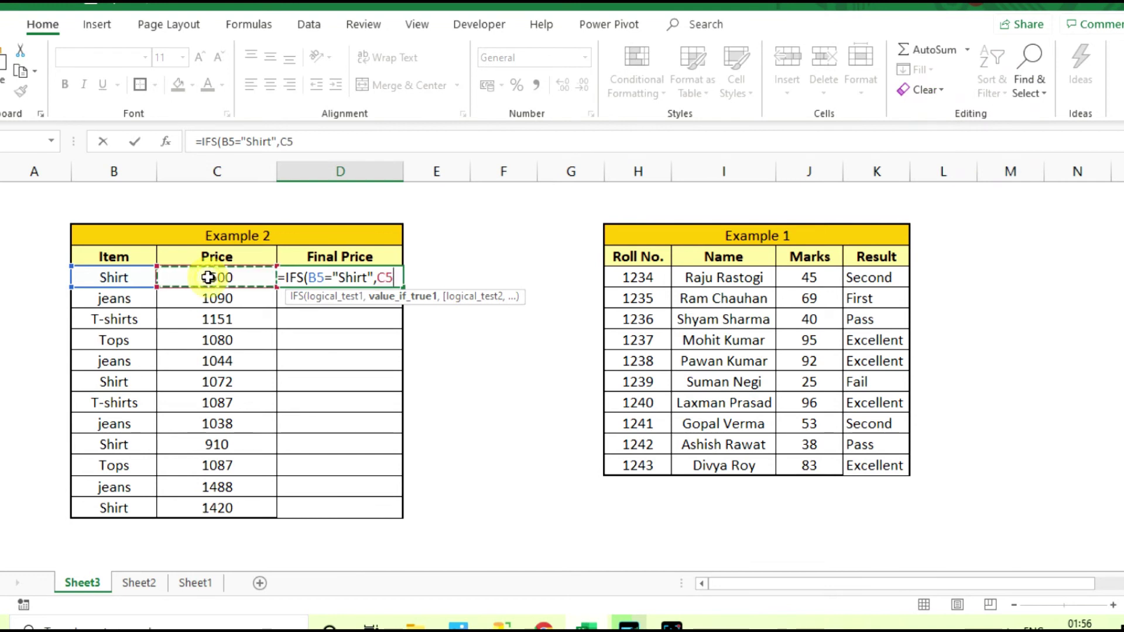
text(*75)
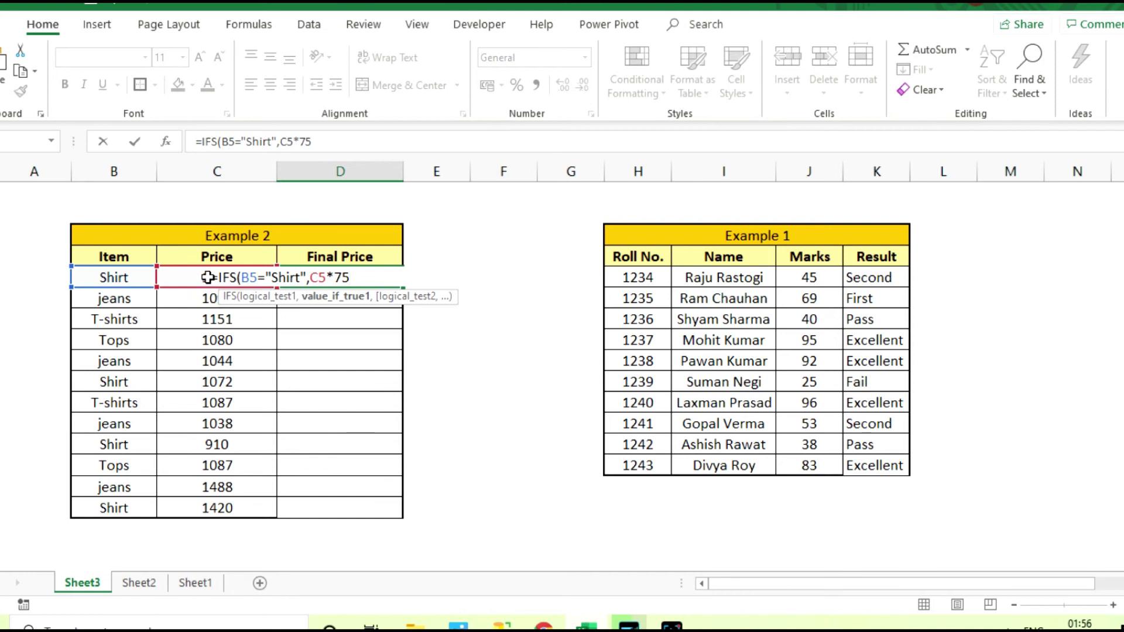
text(%,)
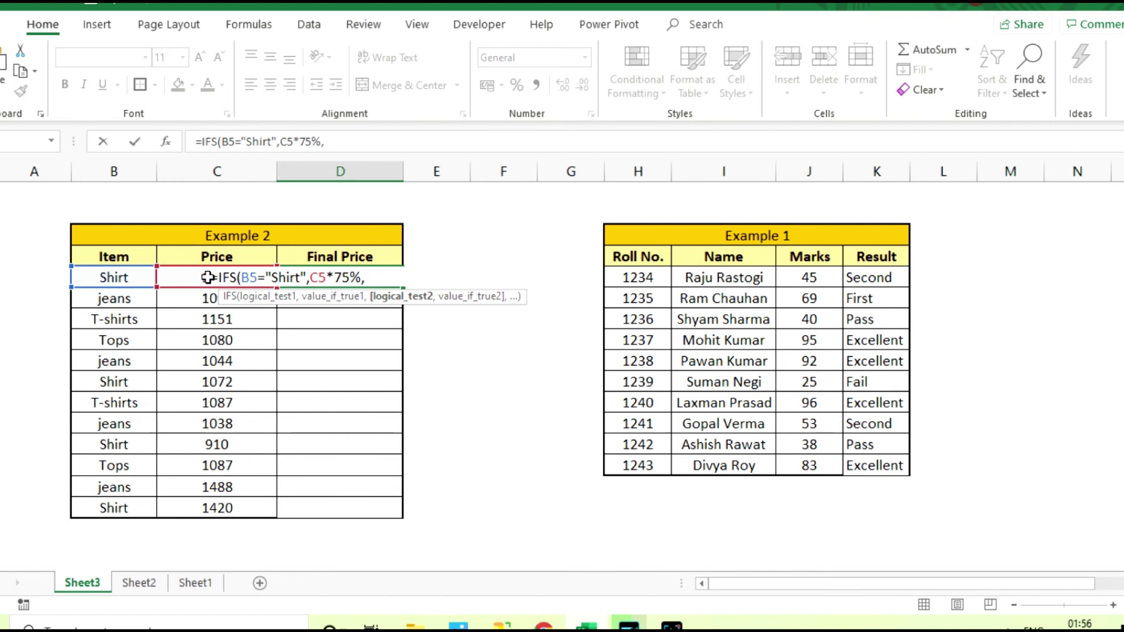
Add a second IFS condition to the D5 formula, B5="jeans" returning C5*90%
click(114, 277)
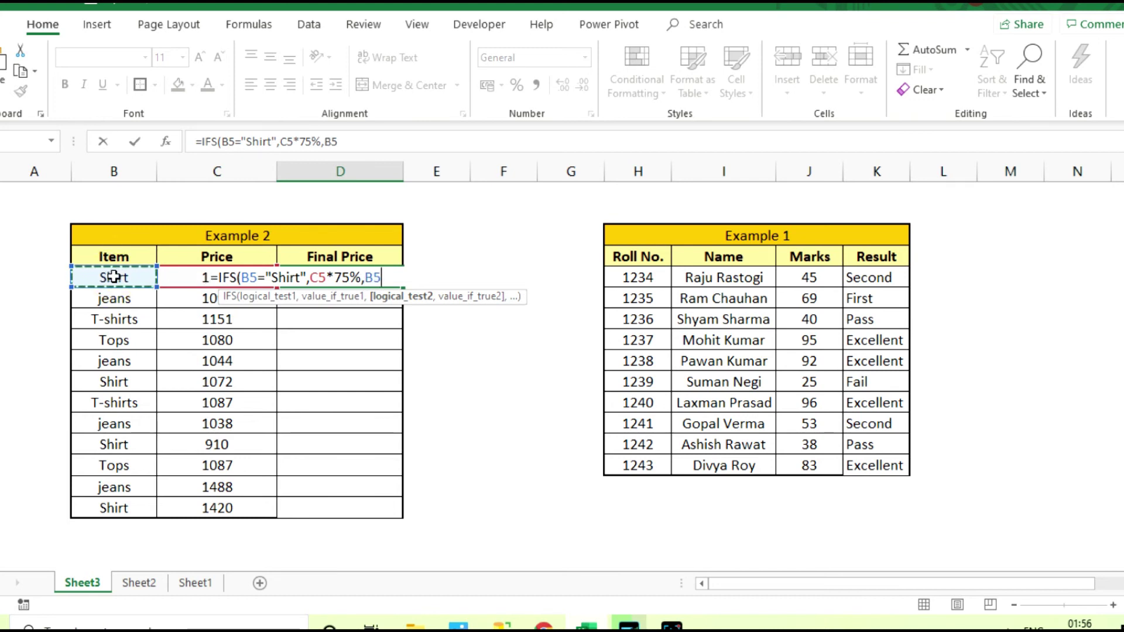
text(=)
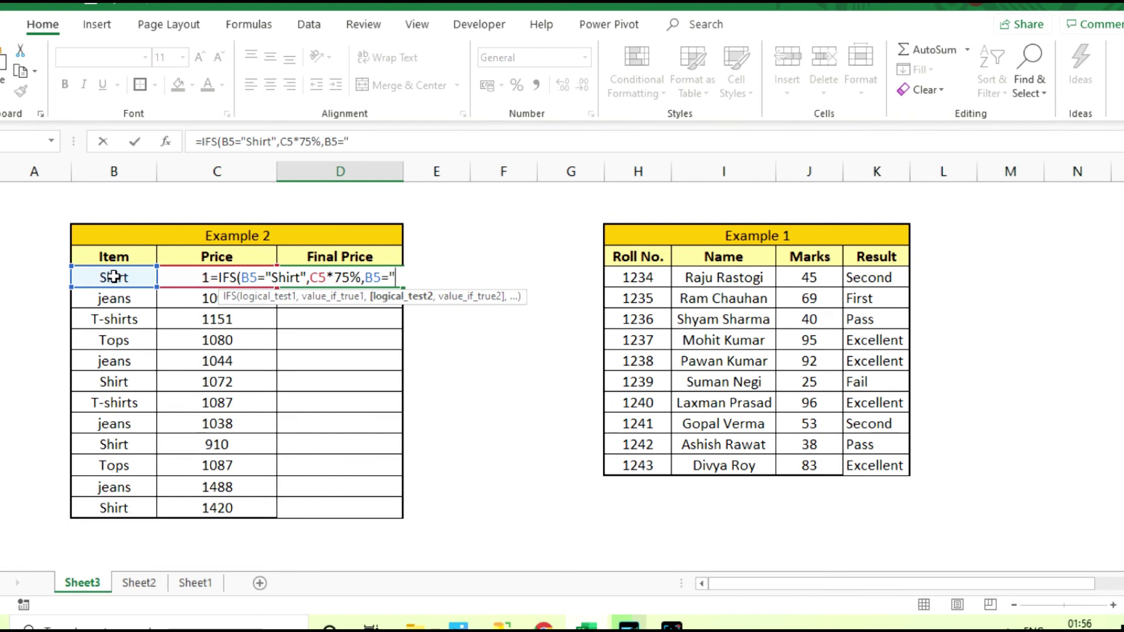
text(")
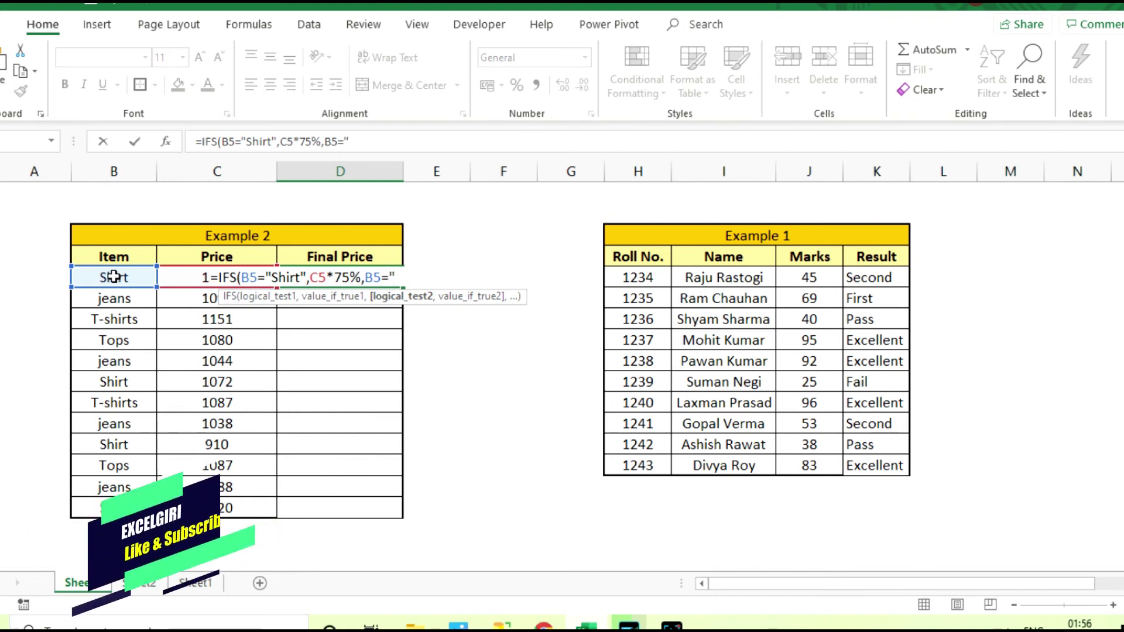
text(jen)
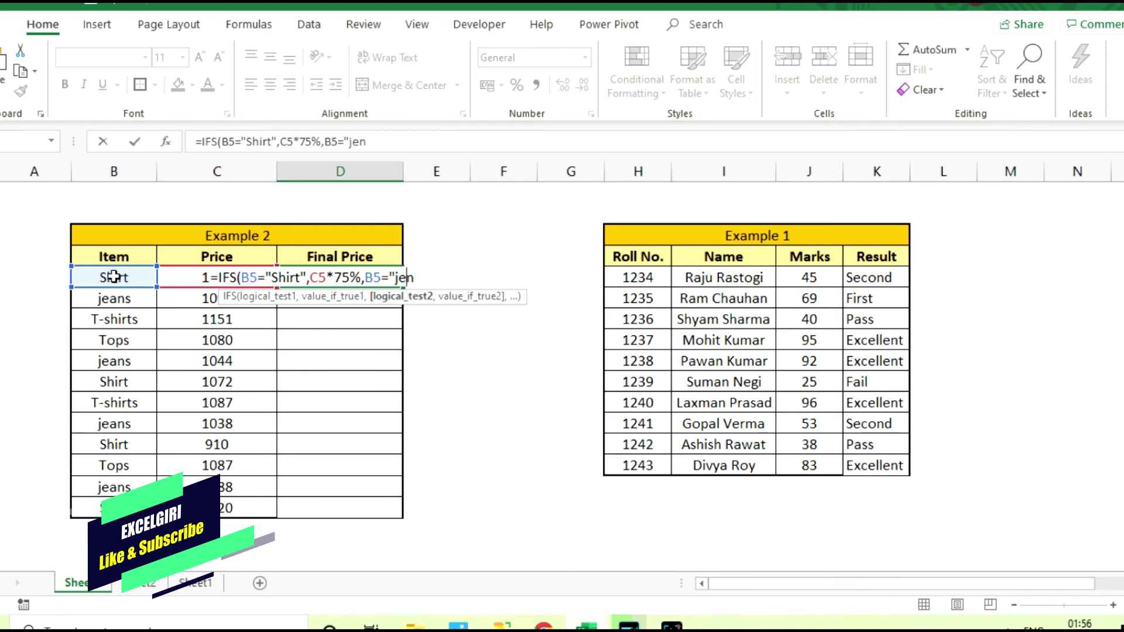
text(as",)
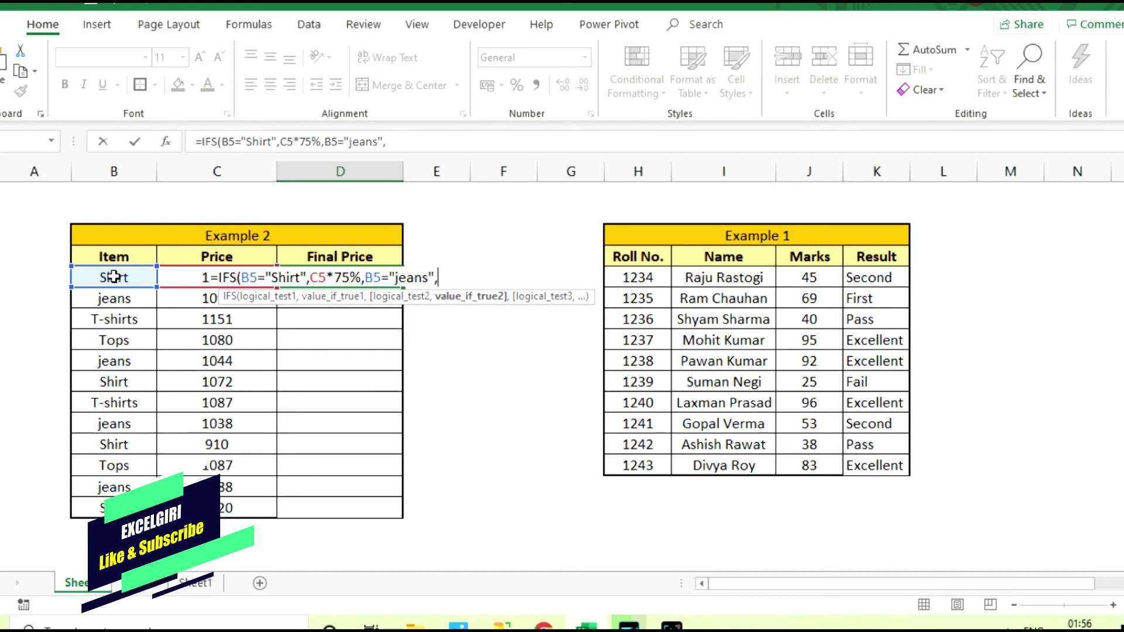
text(C5)
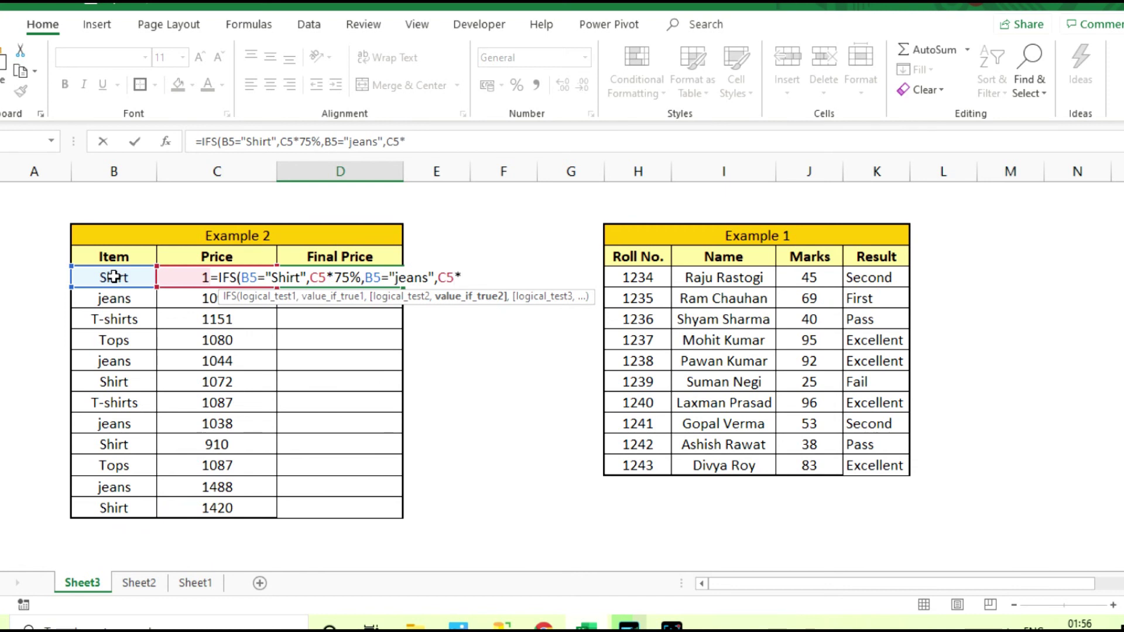
text(*90%,)
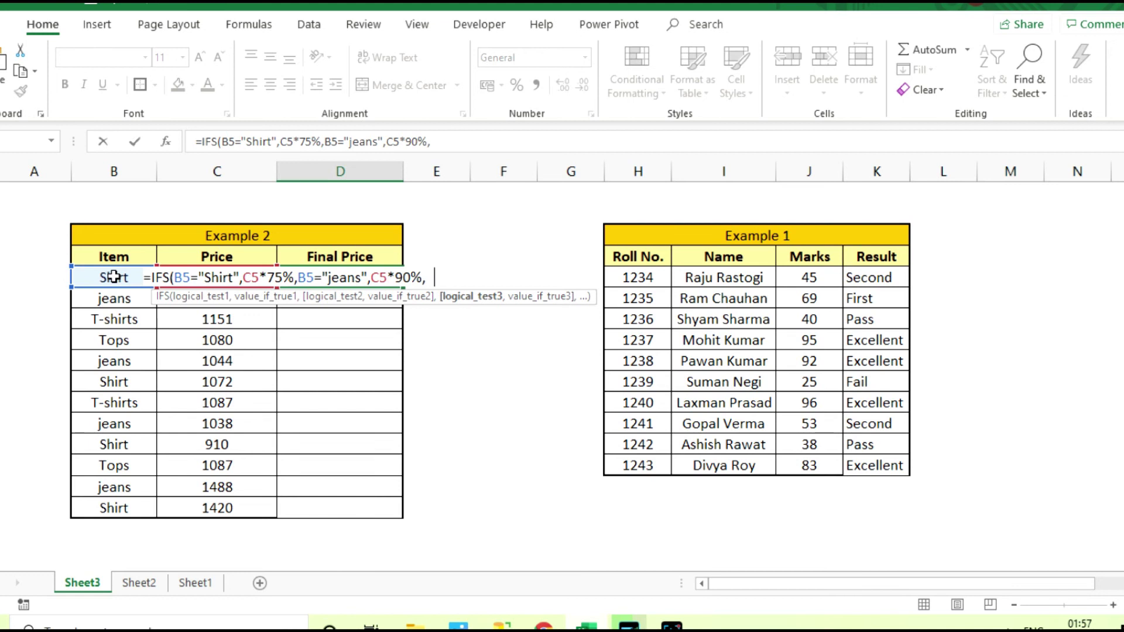
Add a third IFS condition to the D5 formula, B5="T-shirts" returning C5*80%
text(B5=)
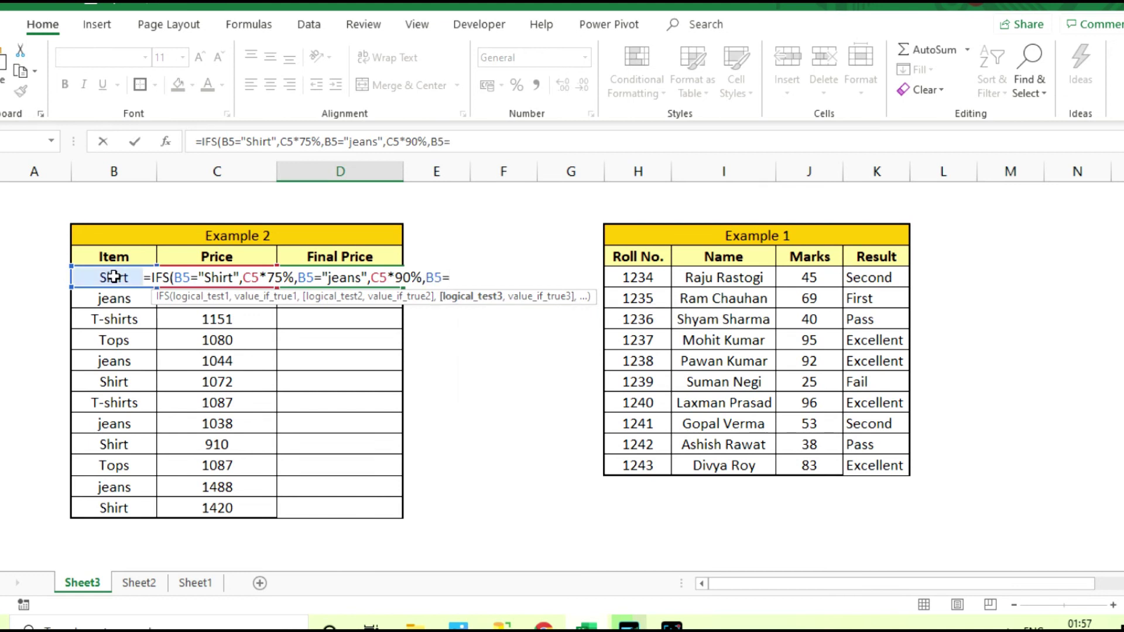
text(T)
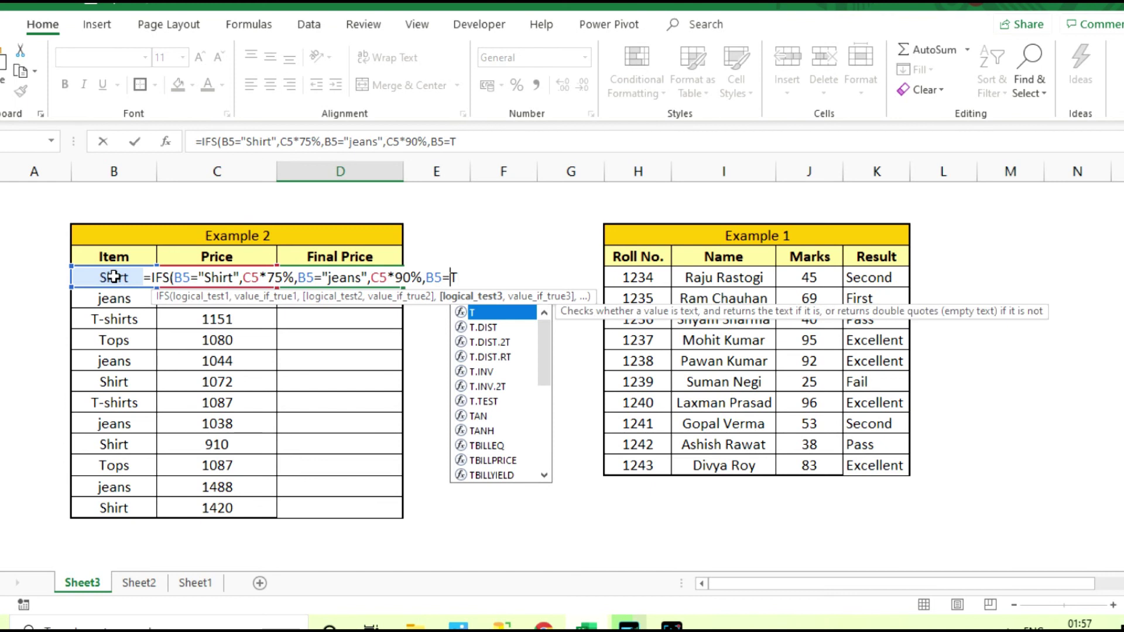
key(BackSpace)
text("T)
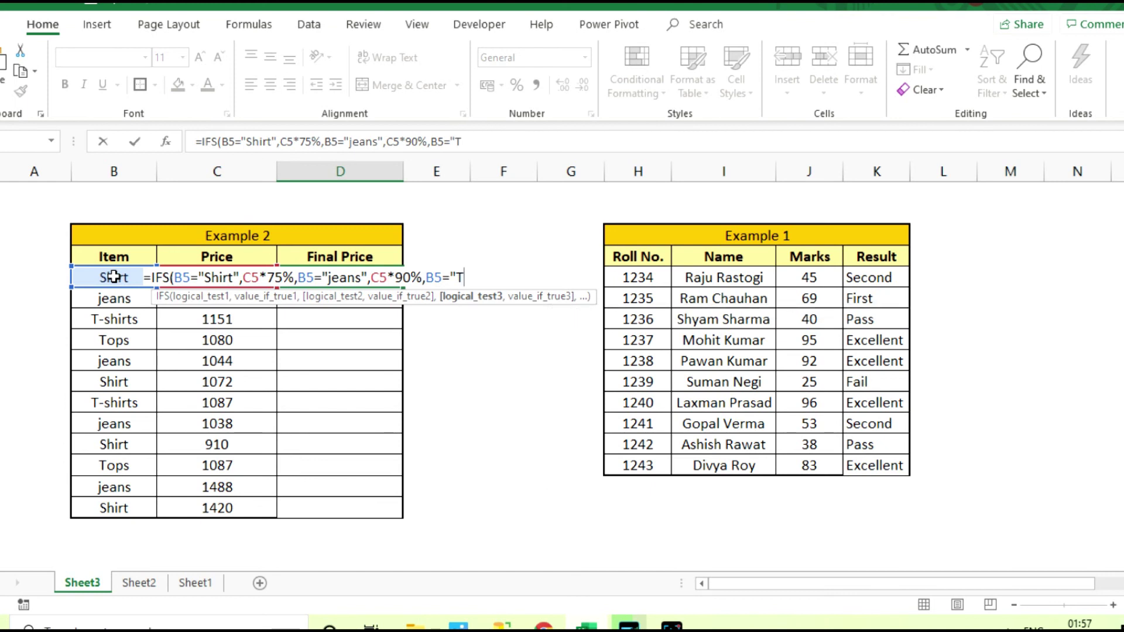
text(-shirts)
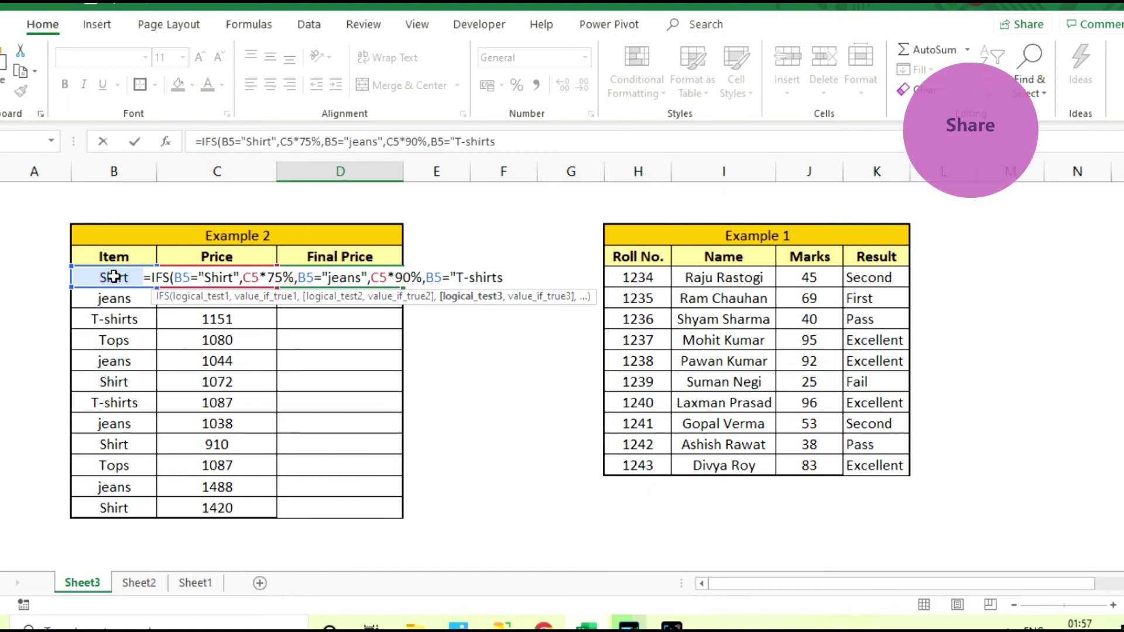
text(")
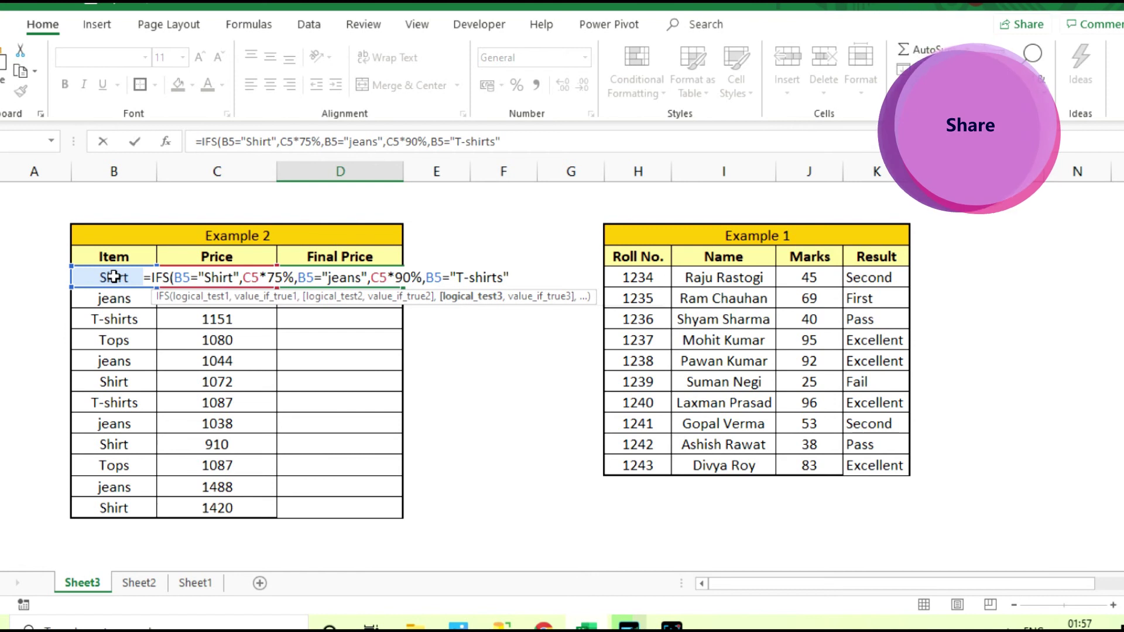
text(,C5)
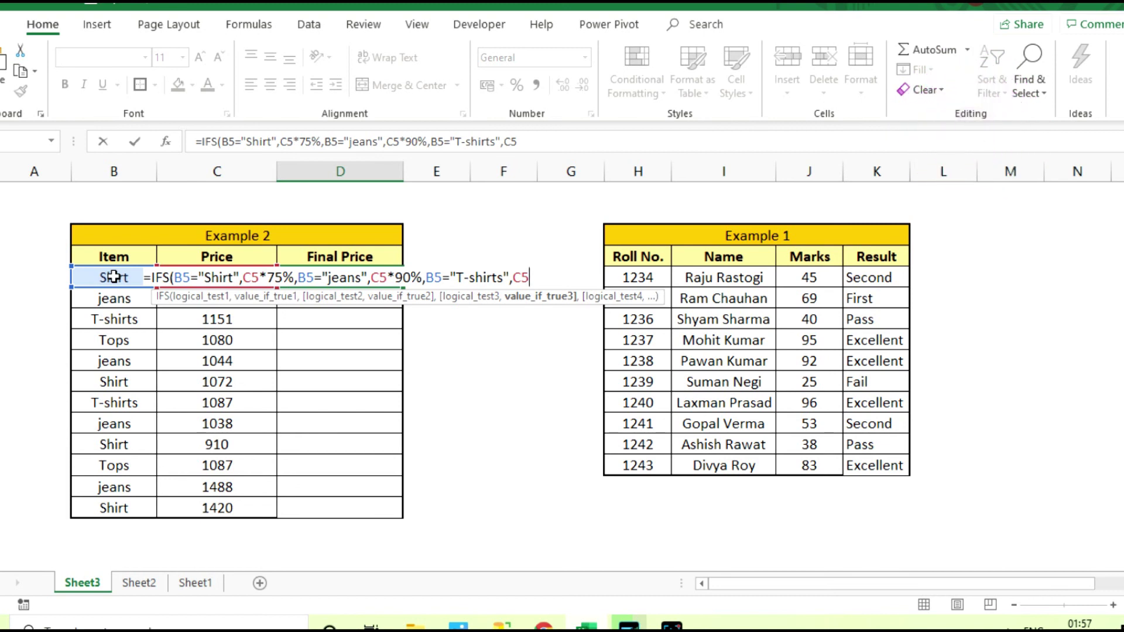
text(*)
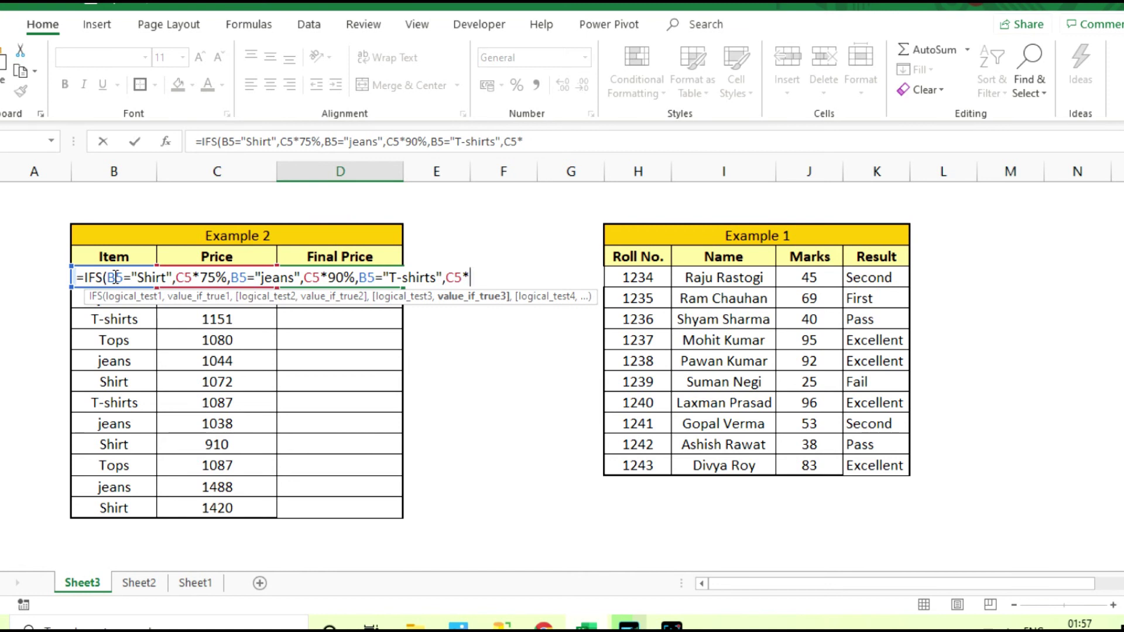
text(80%,)
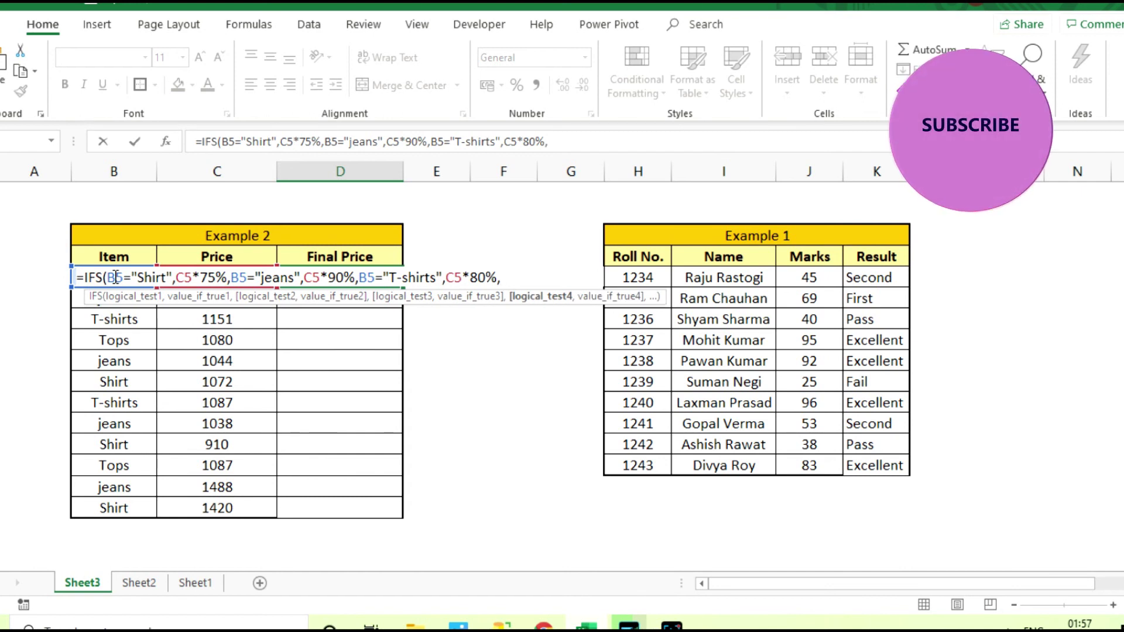
Add a fourth IFS condition, B5=Tops returning C5*50%, complete the formula, and reselect D5
text(B)
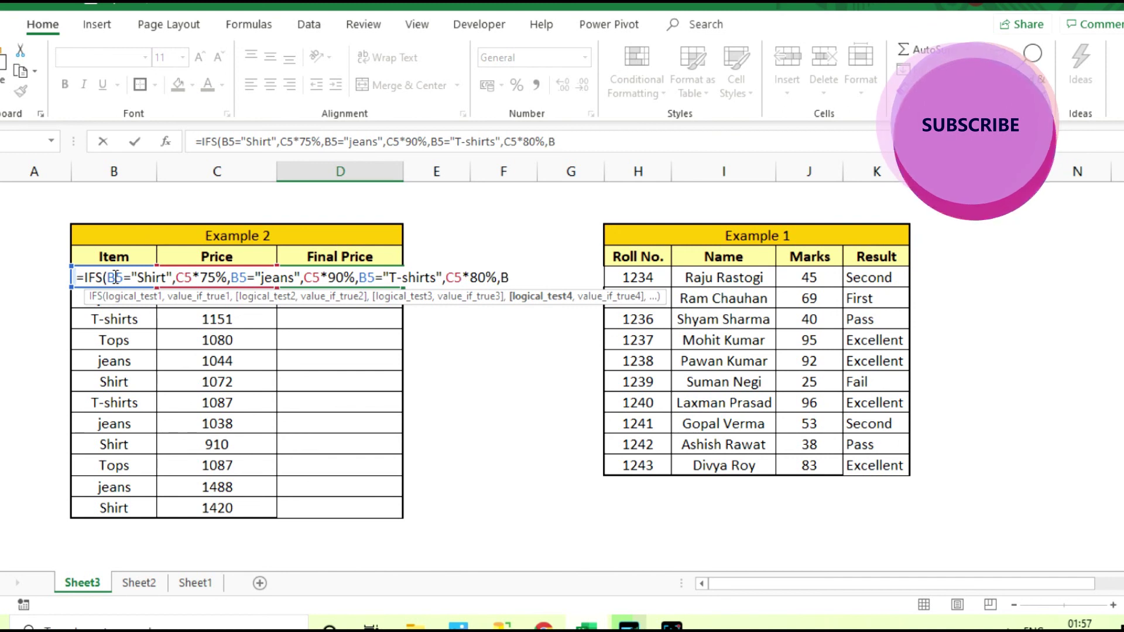
text(5)
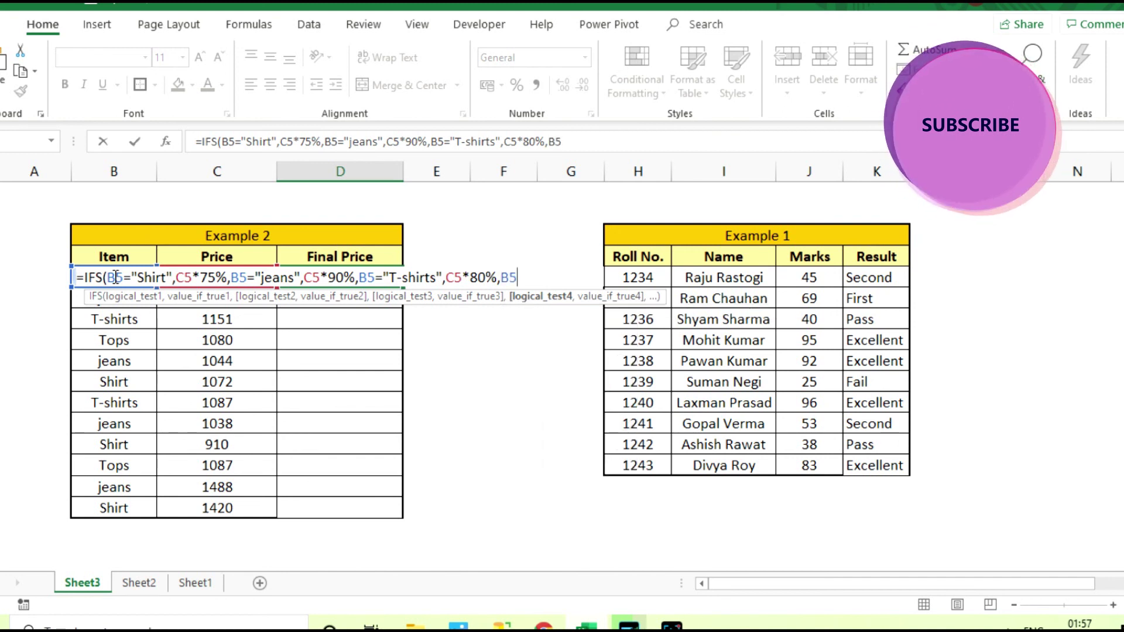
text(=)
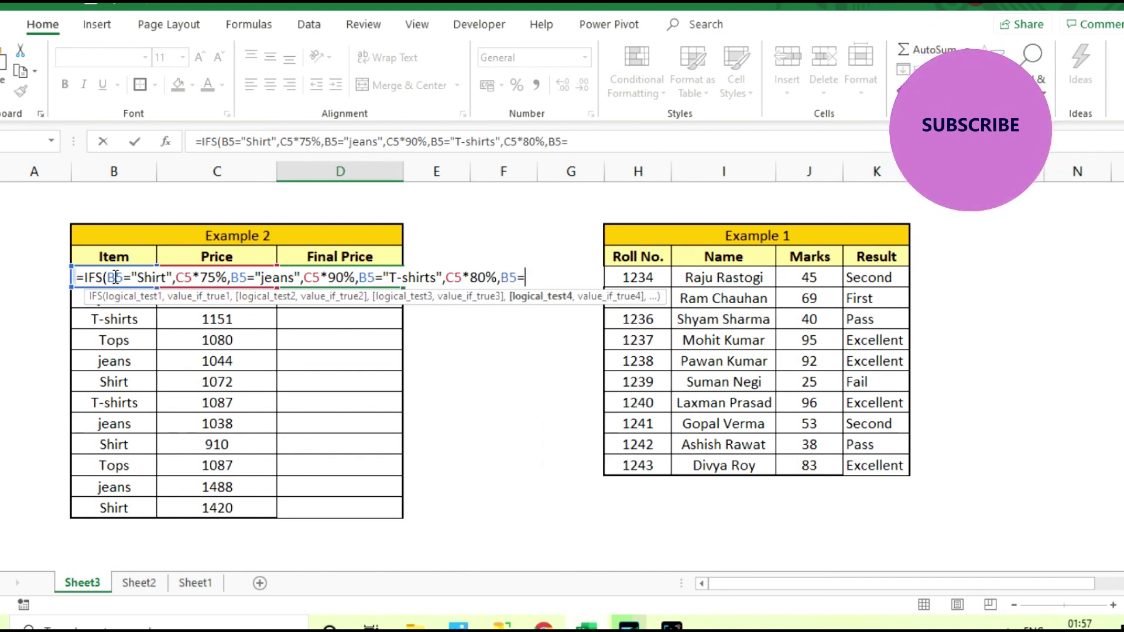
text(Tops)
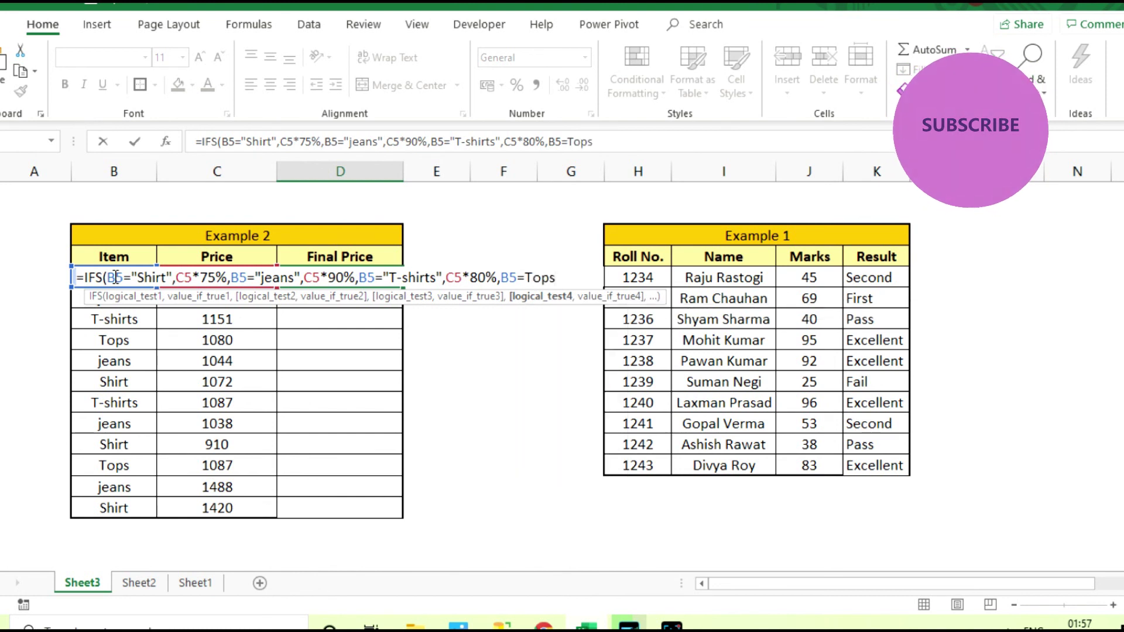
text( ,C5)
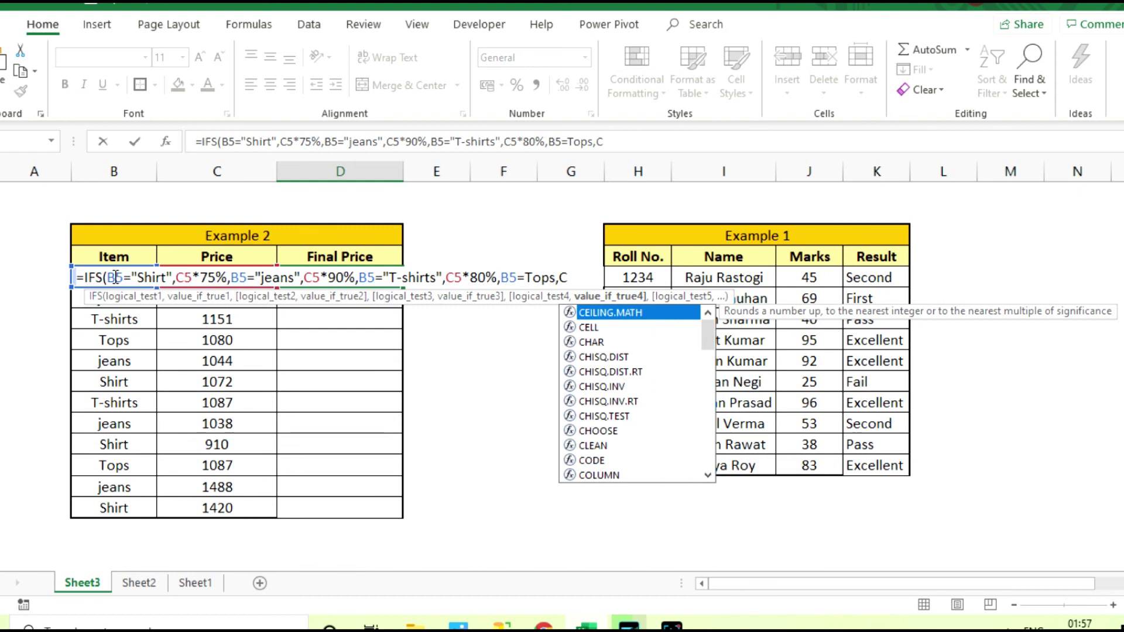
text(*50)
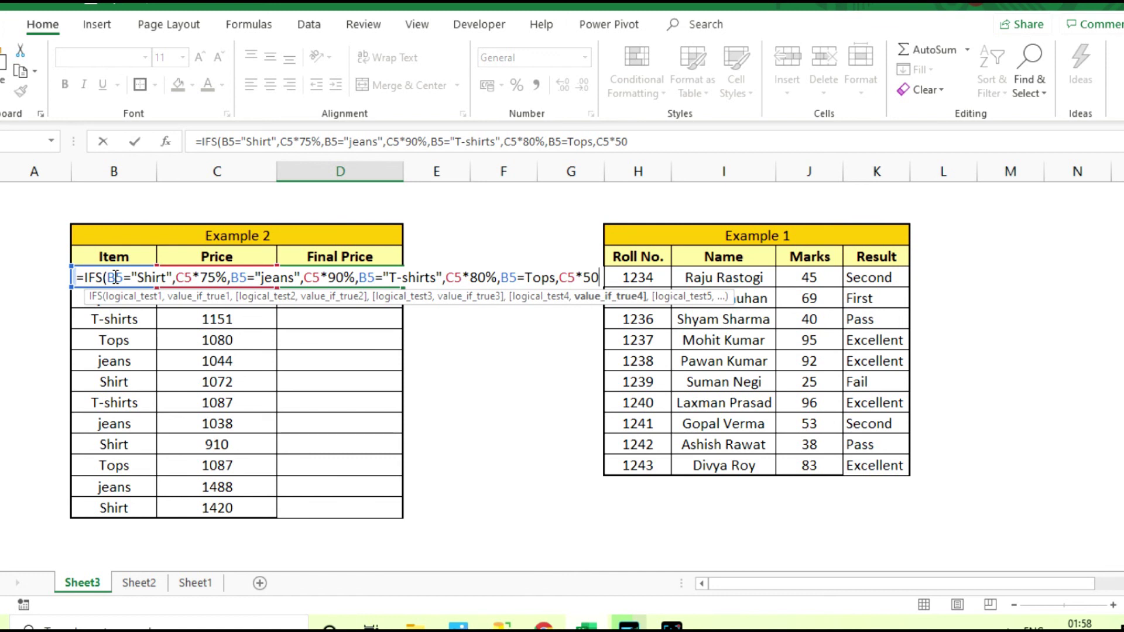
text(%)
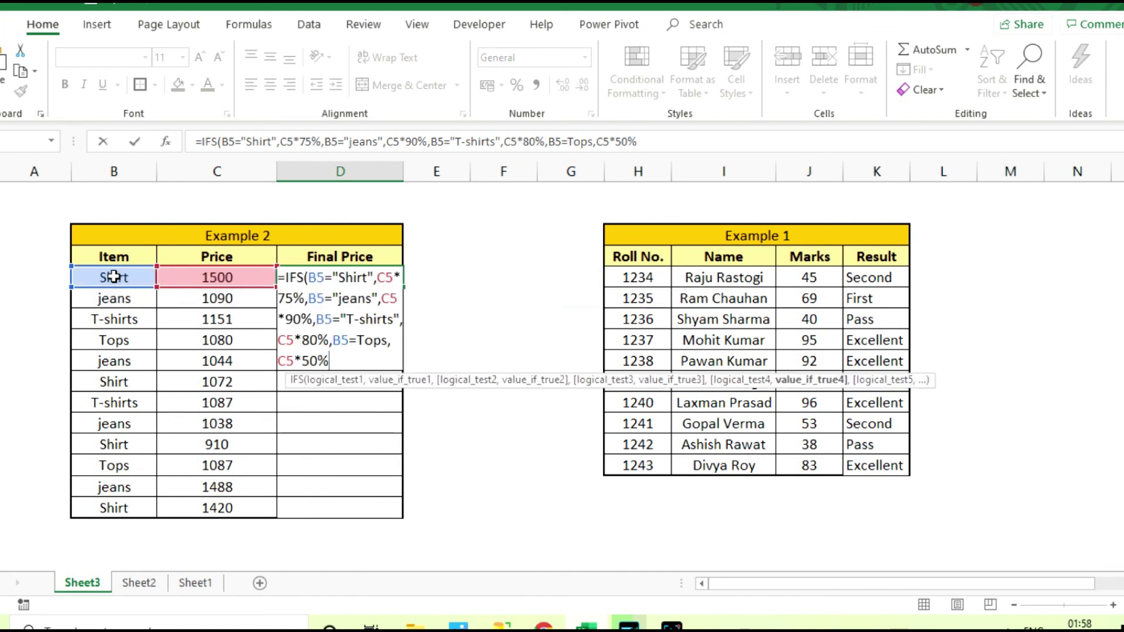
text()))
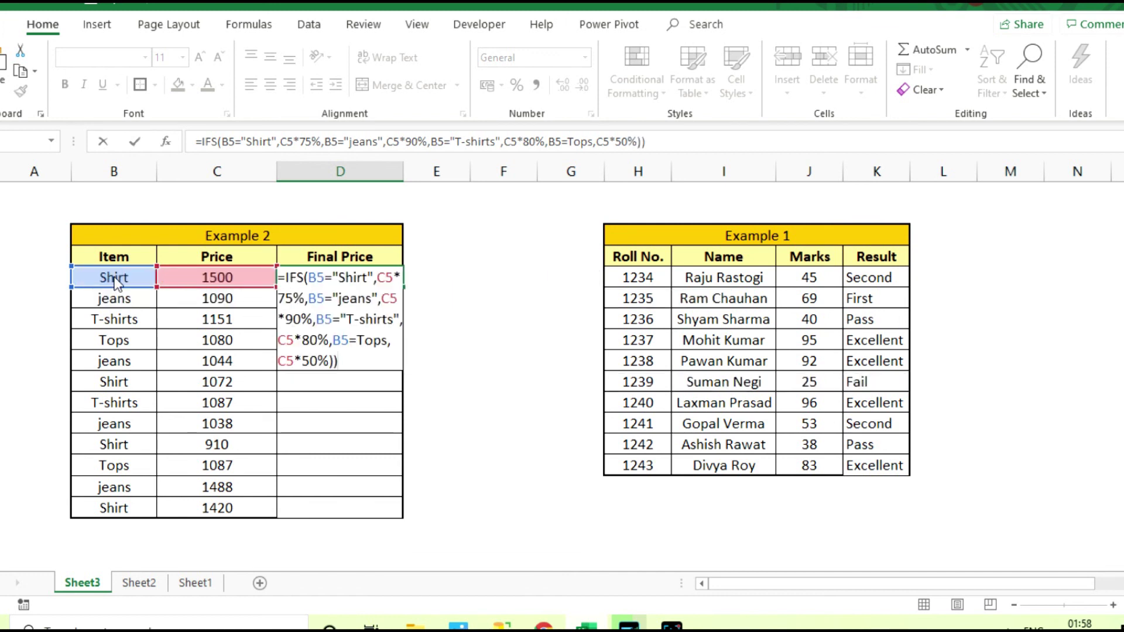
key(Return)
key(Return)
key(Return)
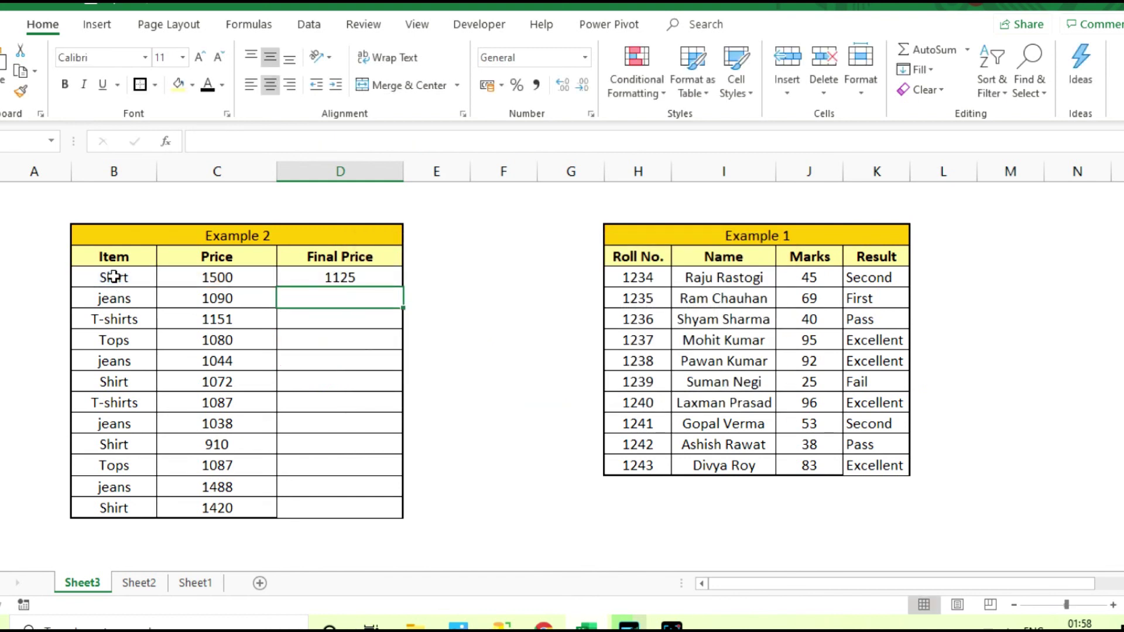
key(Up)
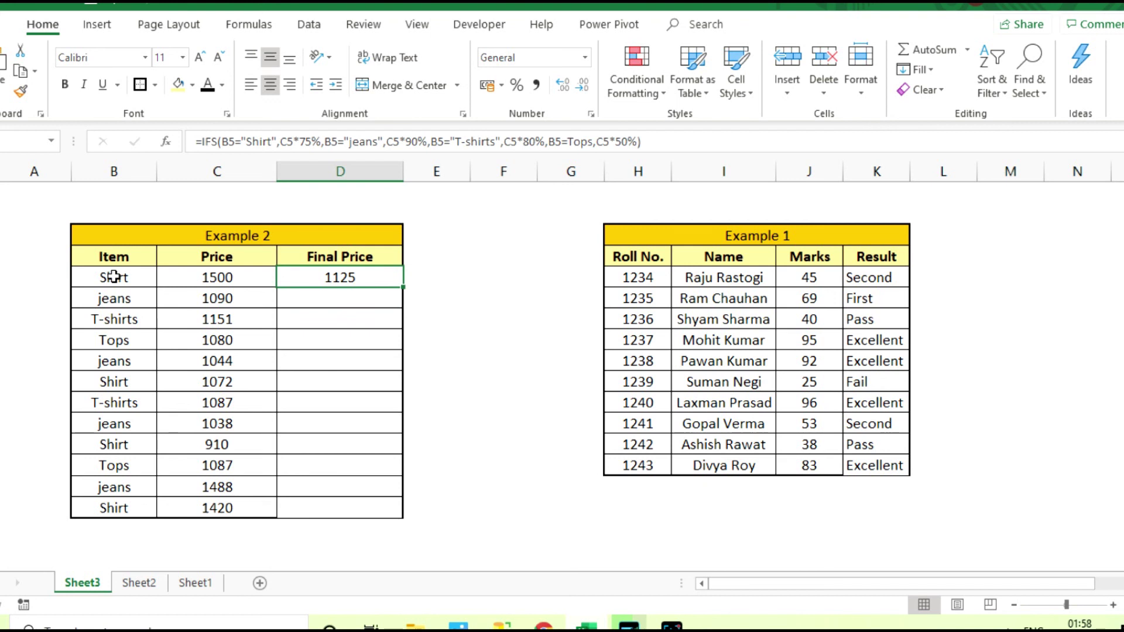
Set the first Shirt's price in C5 to 1000 and reselect its final price in D5
click(114, 277)
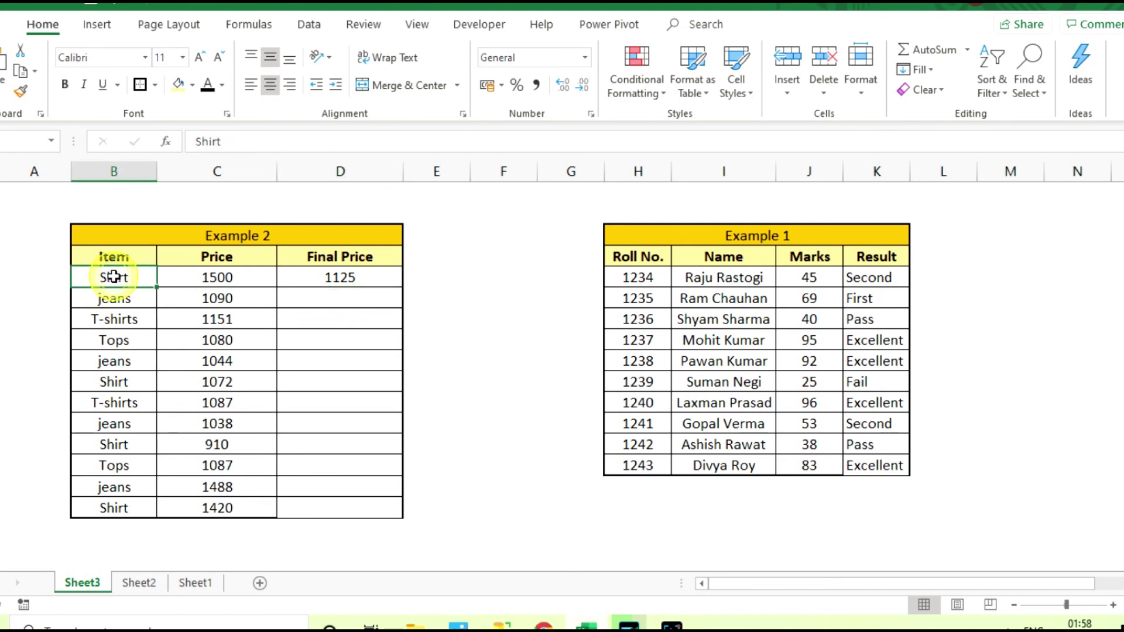
click(316, 281)
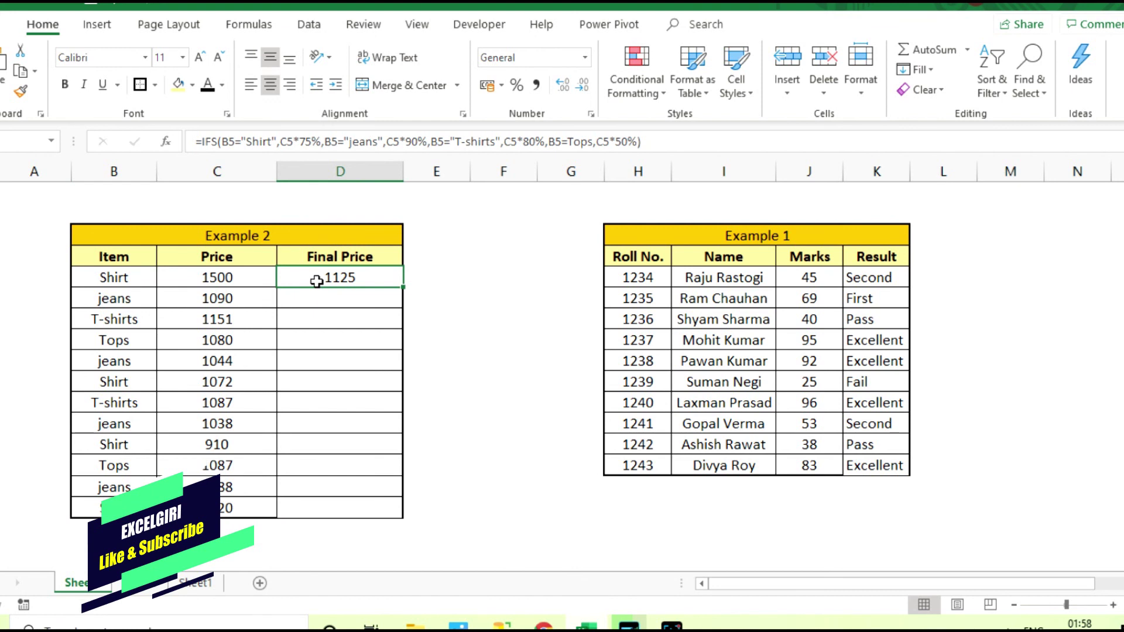
click(214, 278)
double_click(215, 278)
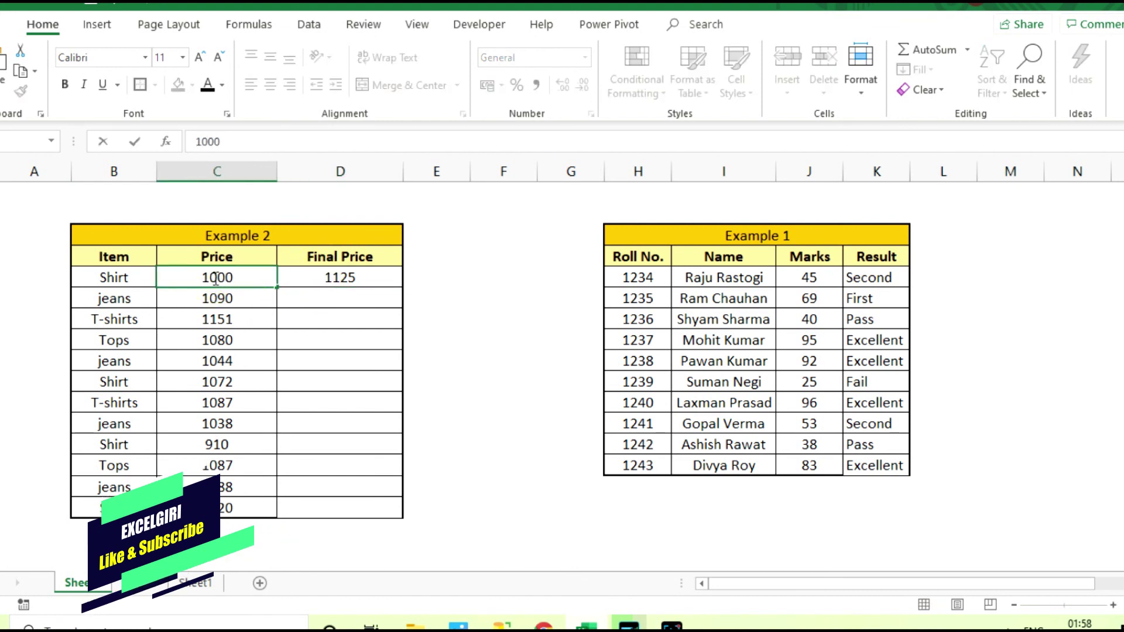
key(Return)
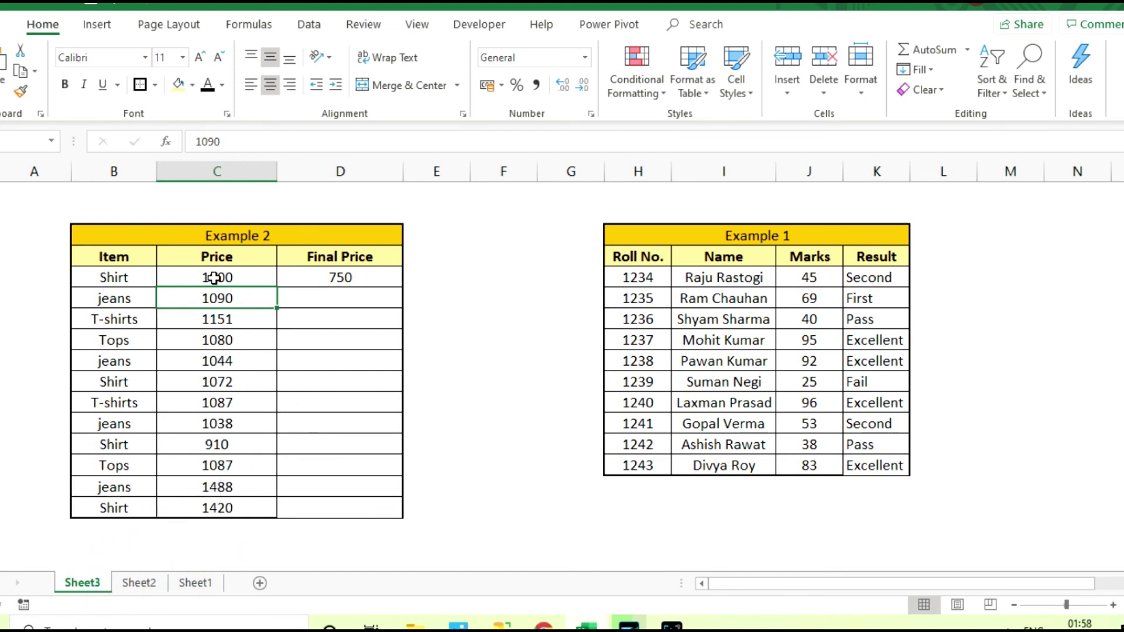
click(214, 277)
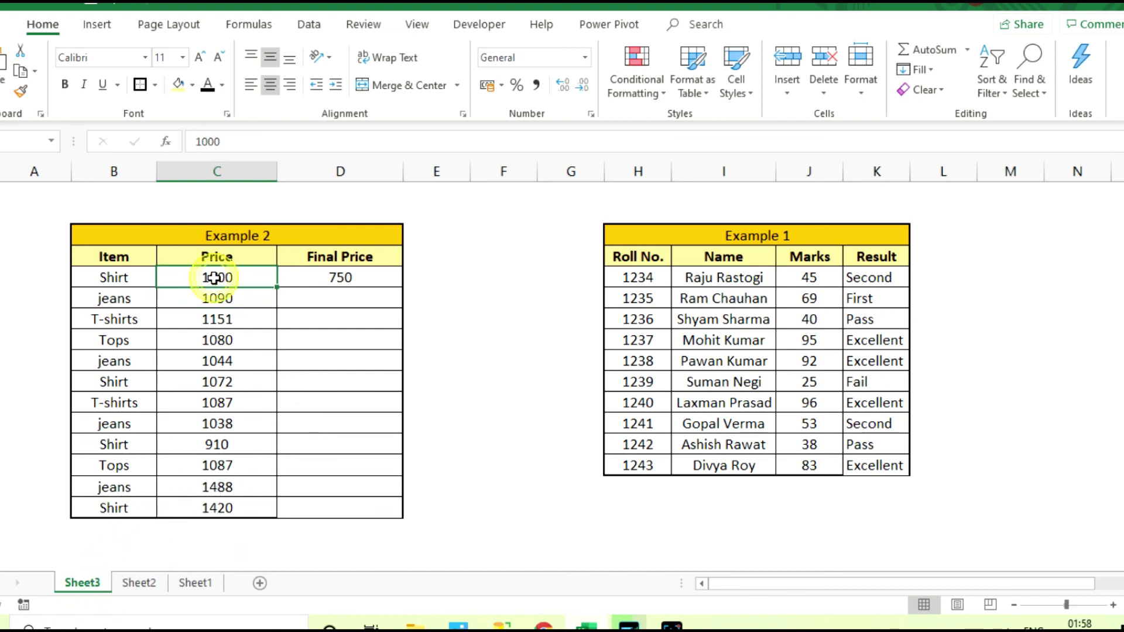
key(Right)
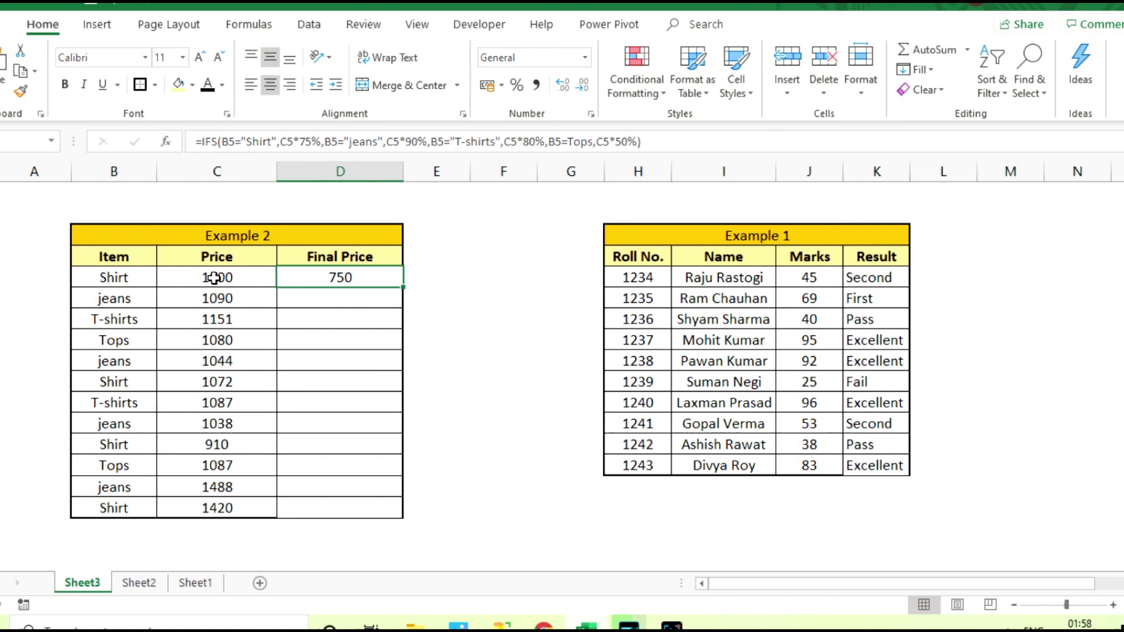
Test the IFS formula by changing the item in B5 to Tops and then to Jeans
click(117, 277)
text(tops)
key(Tab)
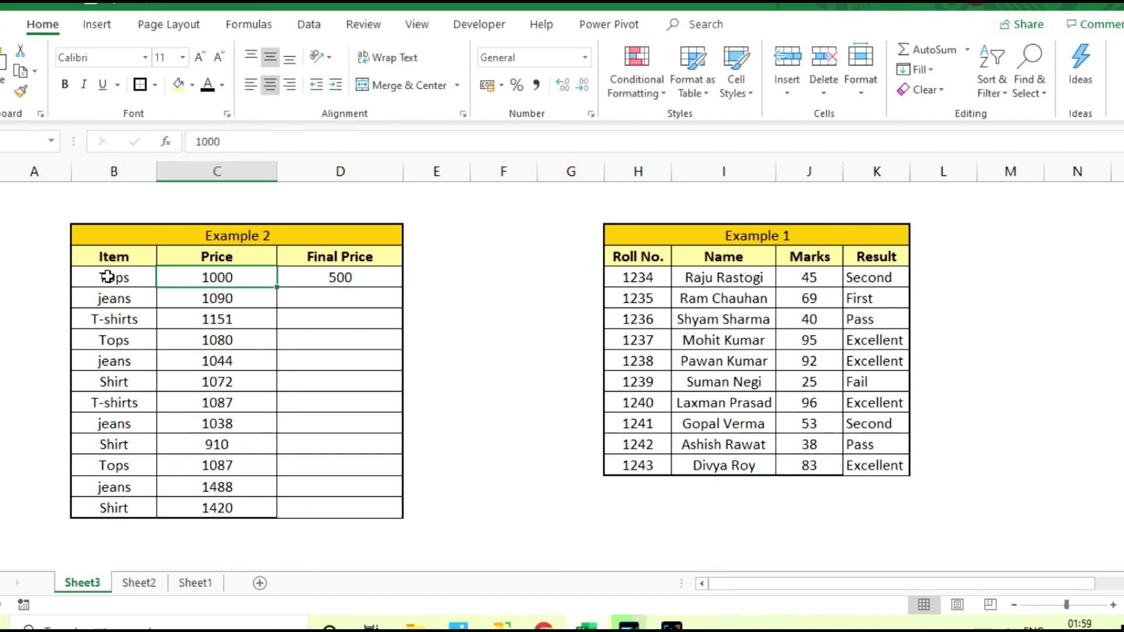
click(109, 277)
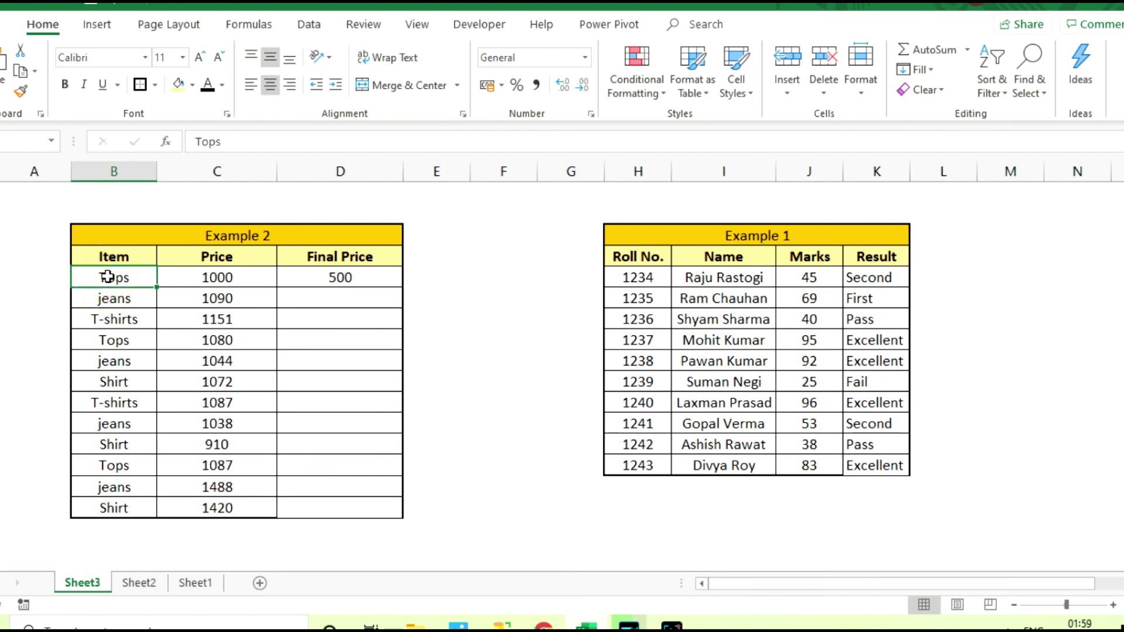
text(Jeans)
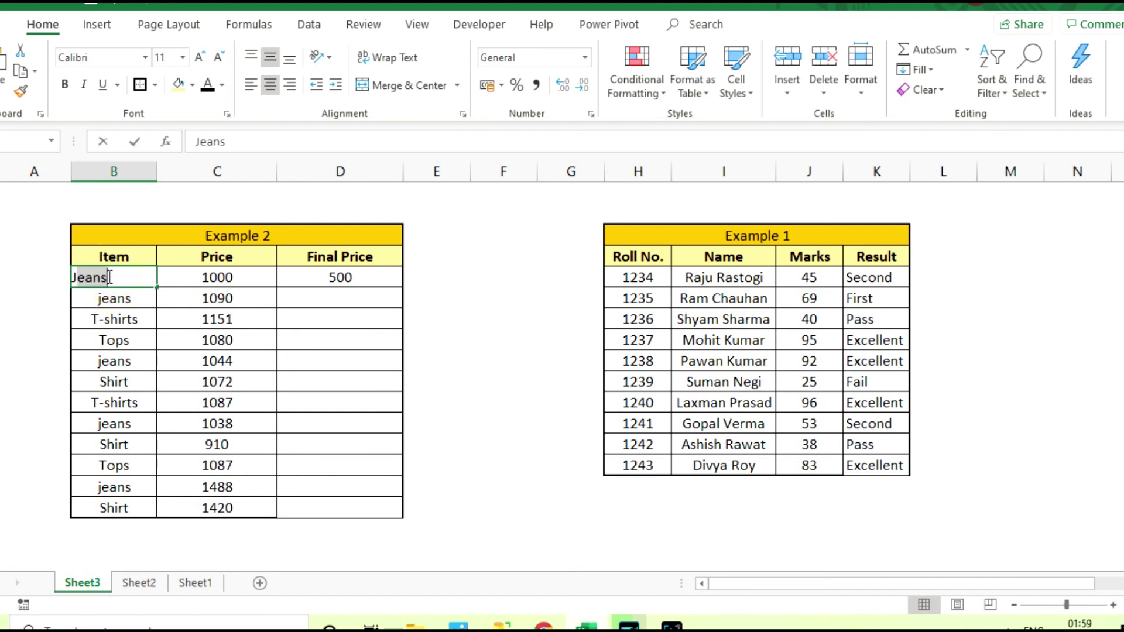
key(Tab)
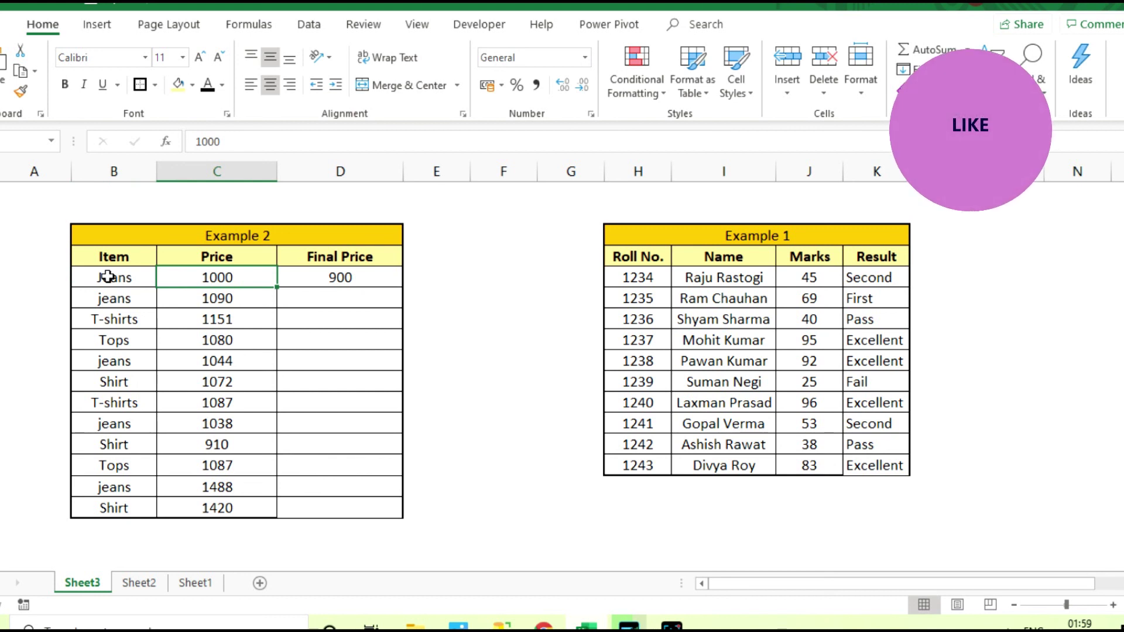
Change the item in B5 back to Shirt
double_click(134, 280)
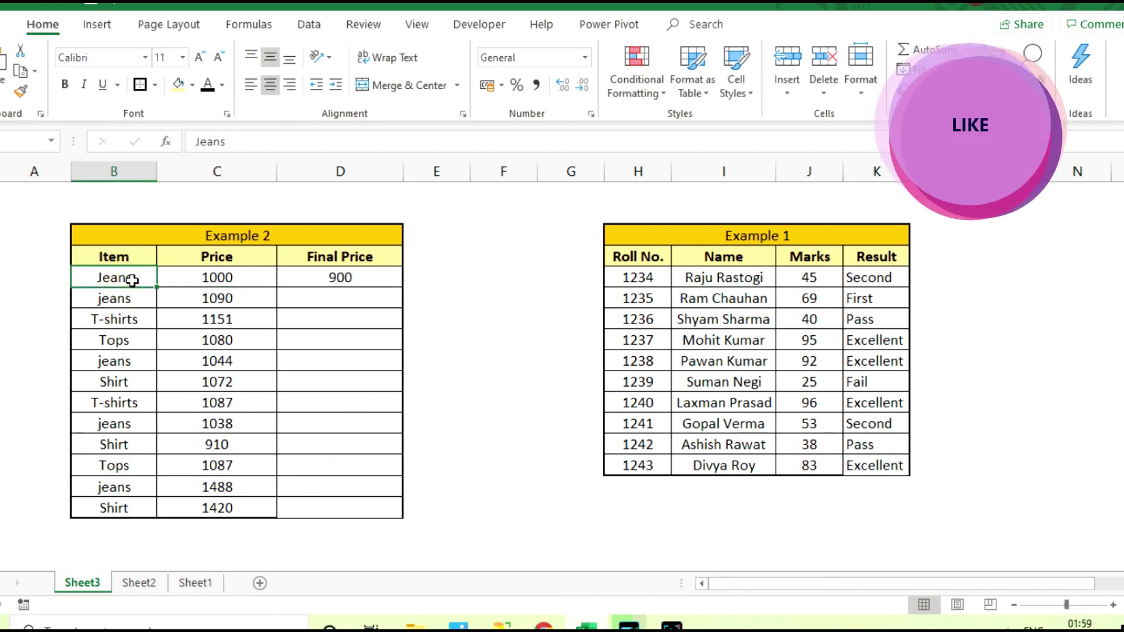
key(BackSpace)
key(BackSpace)
key(BackSpace)
key(BackSpace)
key(BackSpace)
text(Shirt)
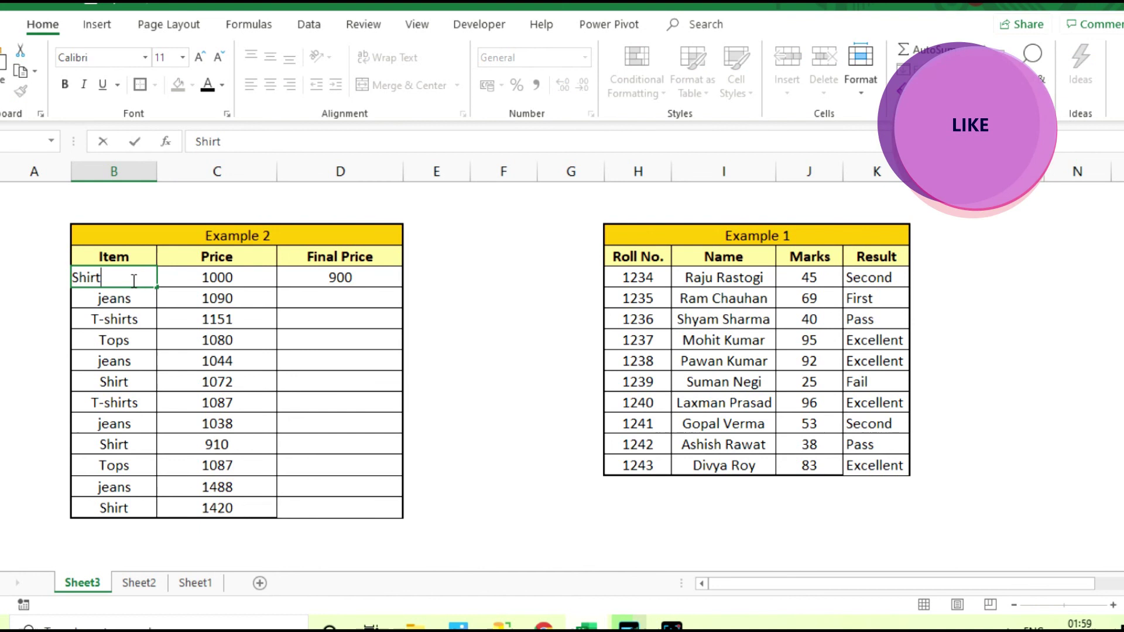
key(Tab)
Fill the IFS formula from D5 down the Final Price column to D16
key(Tab)
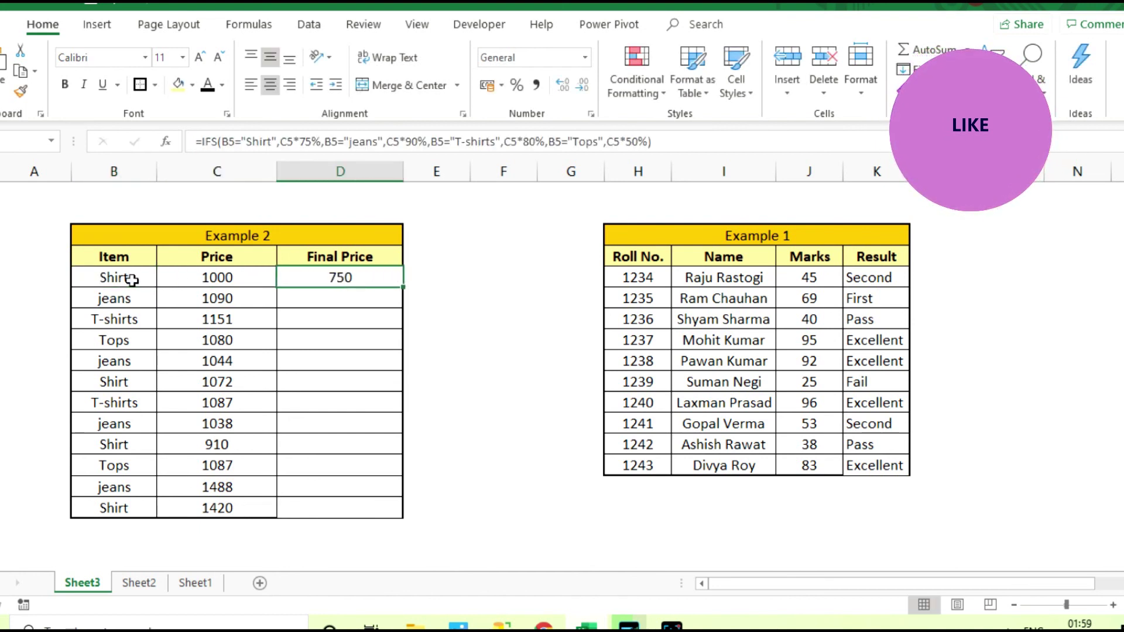
key(shift+Down)
key(shift+Down)
key(shift+Down)
key(shift+Down)
key(shift+Down)
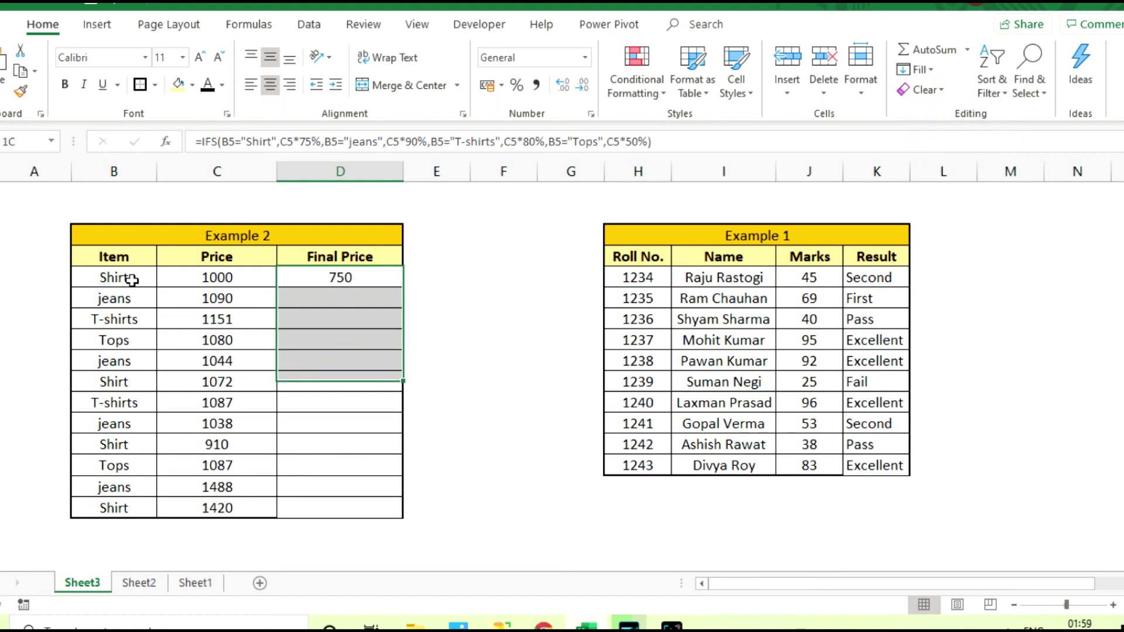
key(shift+Down)
key(shift+Down)
key(shift+Down)
key(shift+Down)
key(shift+Down)
key(shift+Down)
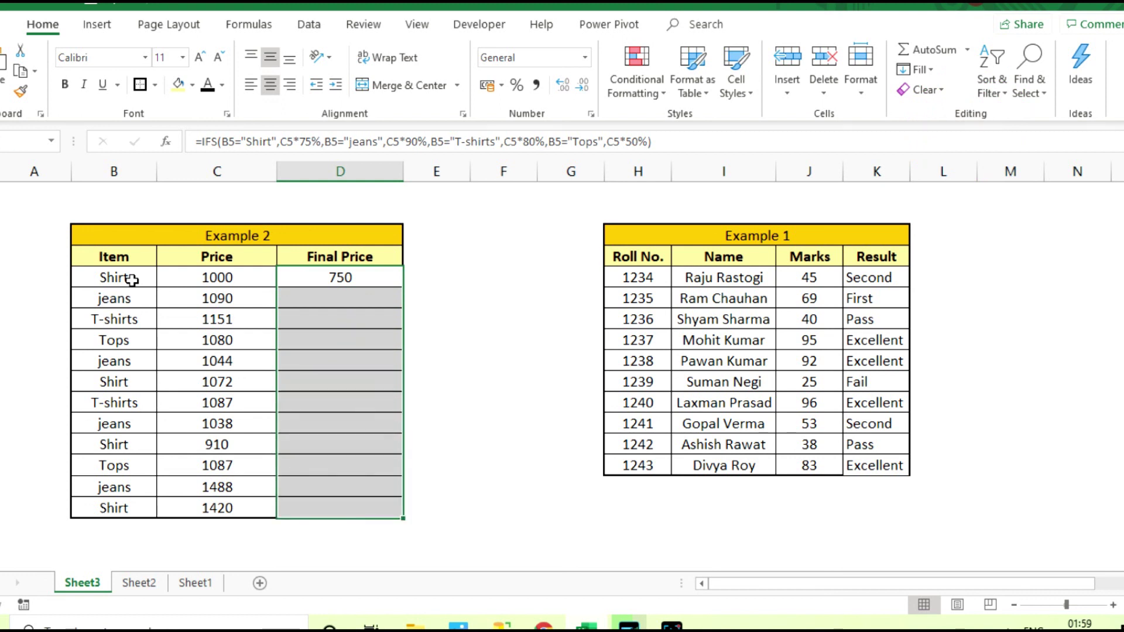
key(ctrl+d)
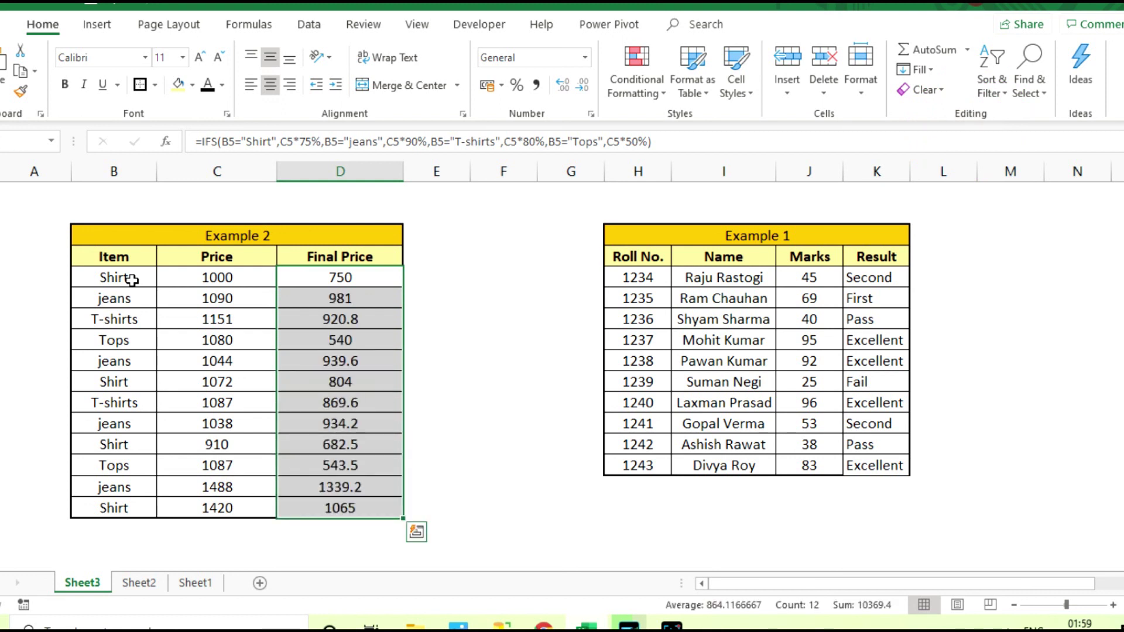
Review the prices and calculated final prices in the first rows of Example 2, then deselect the table
click(198, 310)
key(Up)
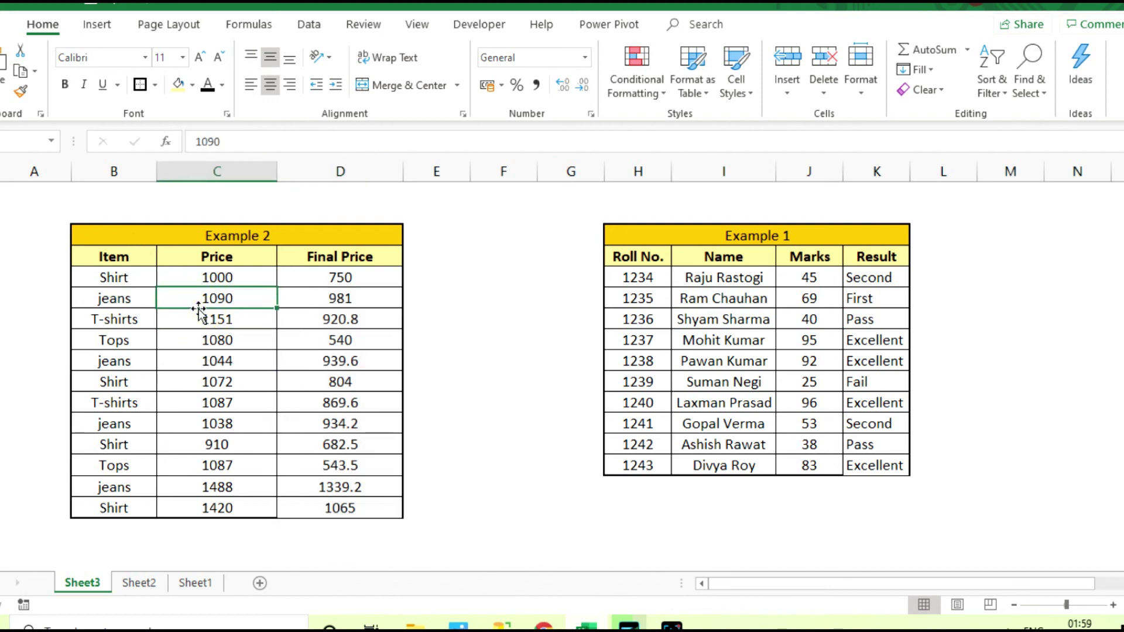
key(Right)
key(Right)
key(Up)
key(Left)
key(Right)
click(442, 531)
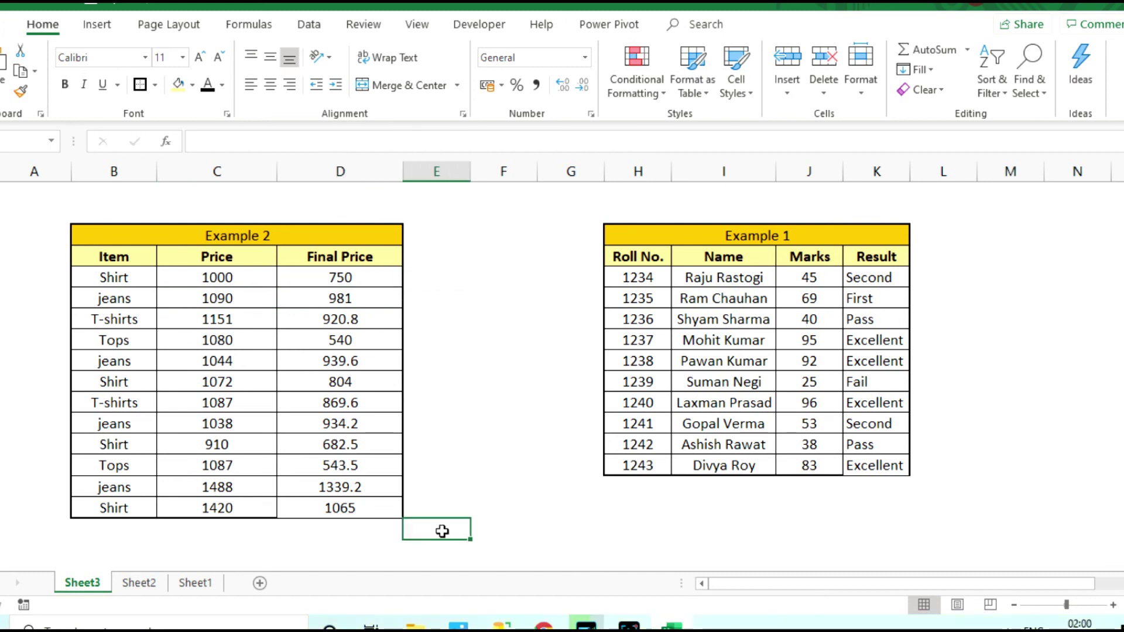